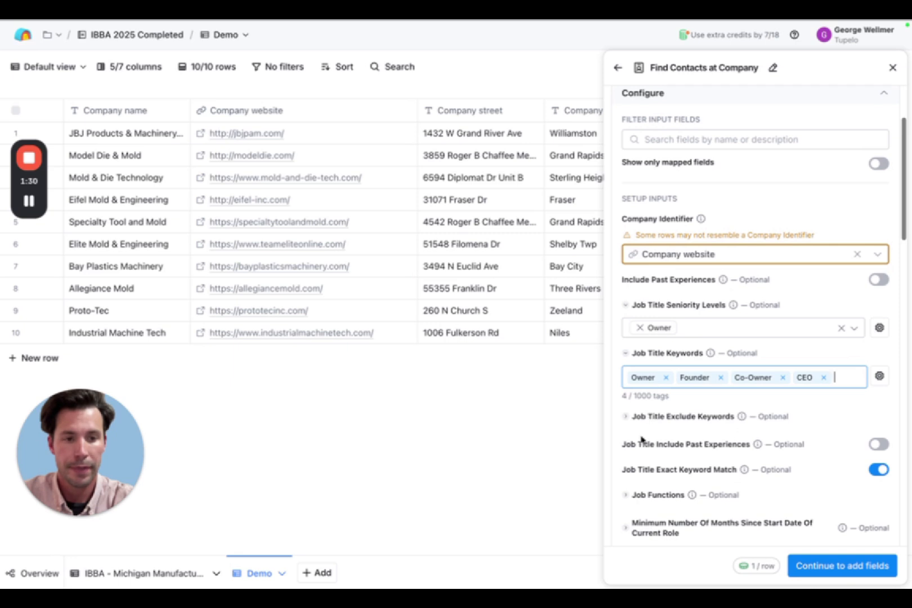
Add Michigan as a location filter in the Find Contacts at Company setup.
{"action": "scroll", "coordinate": [646, 437], "scroll_direction": "down", "scroll_amount": 3}
{"action": "scroll", "coordinate": [654, 444], "scroll_direction": "down", "scroll_amount": 2}
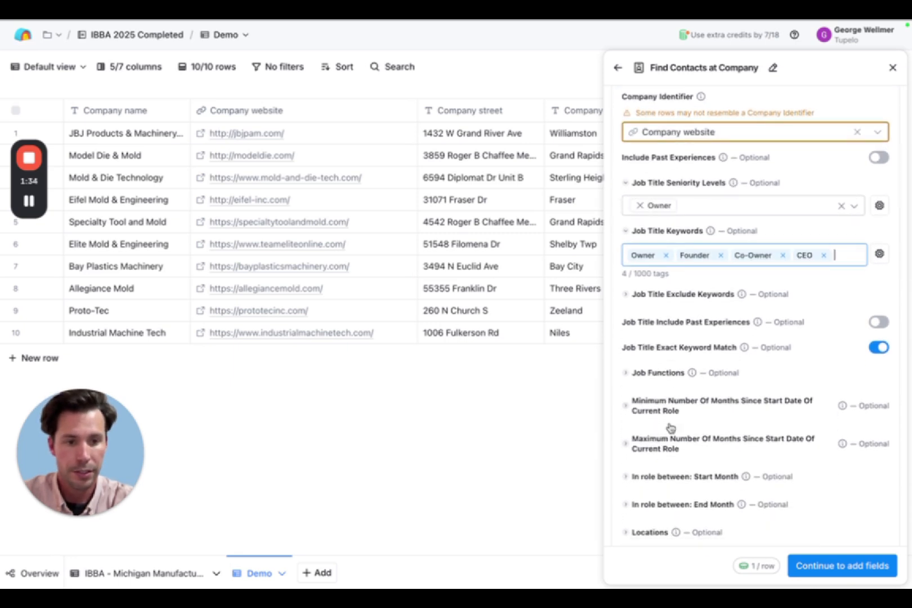
{"action": "scroll", "coordinate": [670, 431], "scroll_direction": "down", "scroll_amount": 3}
{"action": "left_click", "coordinate": [637, 470]}
{"action": "left_click", "coordinate": [638, 481]}
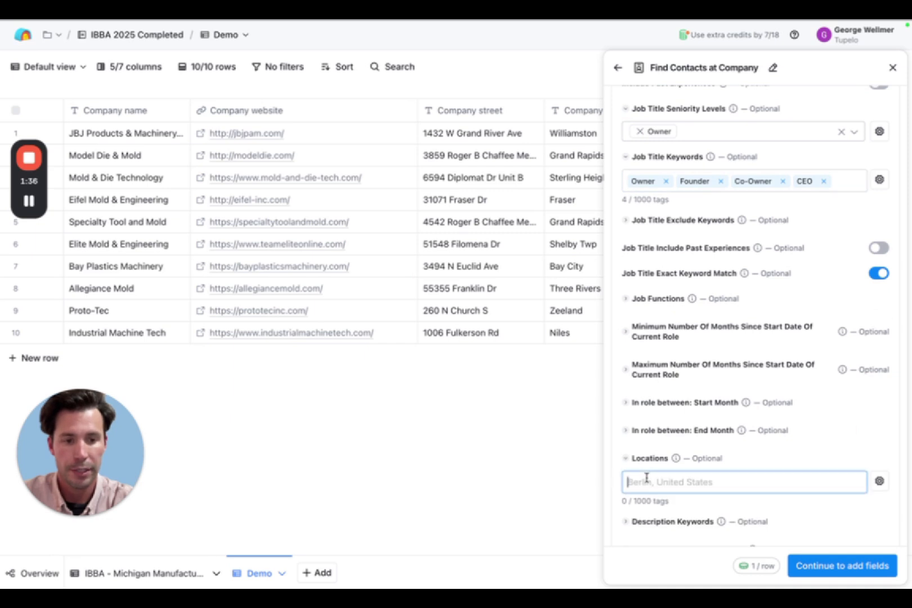
{"action": "type", "text": "Michigan"}
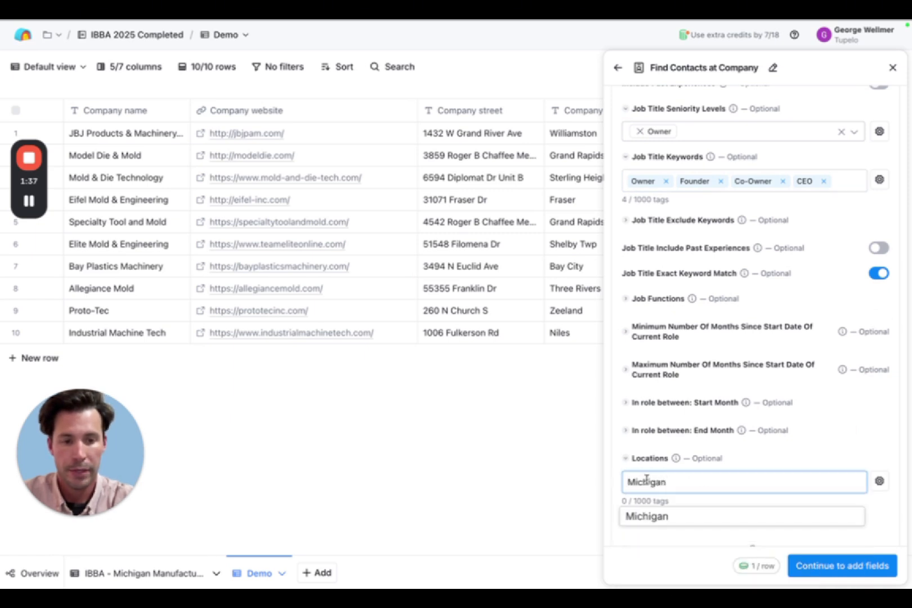
{"action": "left_click", "coordinate": [647, 516]}
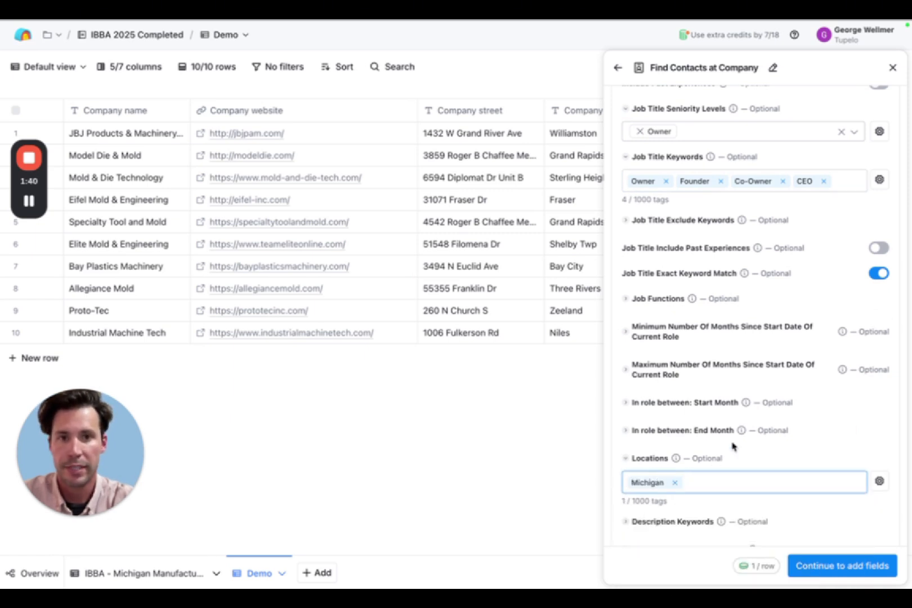
Output First Name, Last Name and Url as columns for the contact search, then save and run it on 10 rows.
{"action": "scroll", "coordinate": [748, 440], "scroll_direction": "down", "scroll_amount": 10}
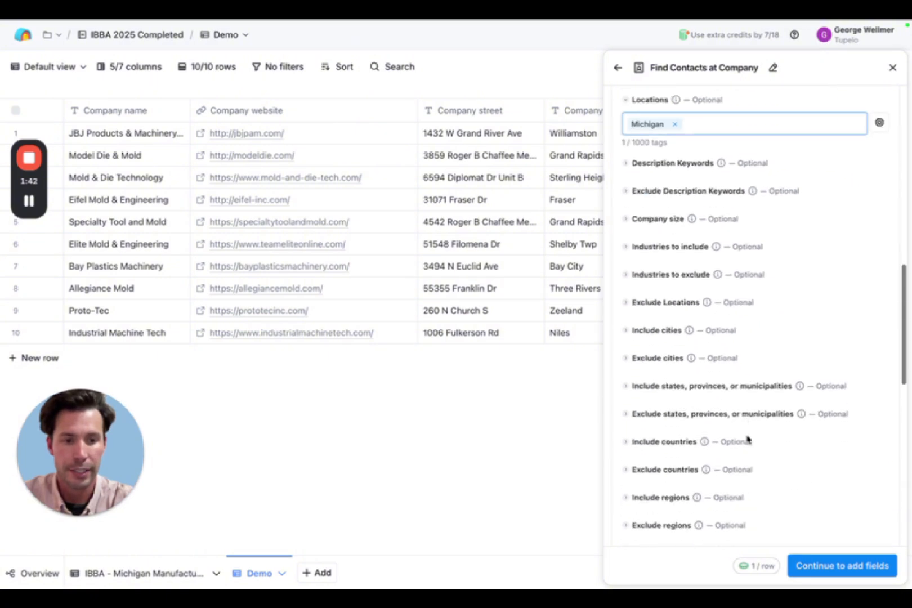
{"action": "scroll", "coordinate": [748, 436], "scroll_direction": "down", "scroll_amount": 10}
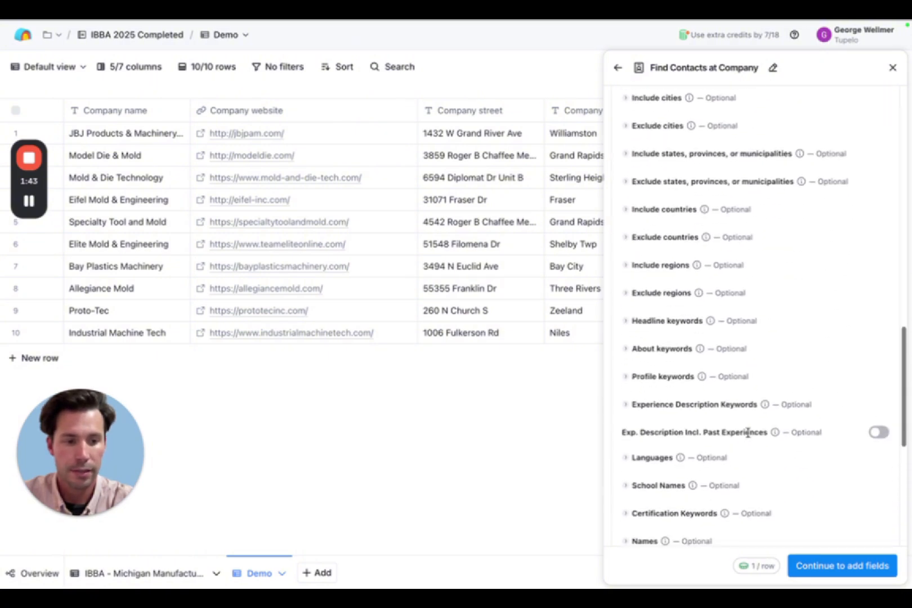
{"action": "left_click", "coordinate": [820, 567]}
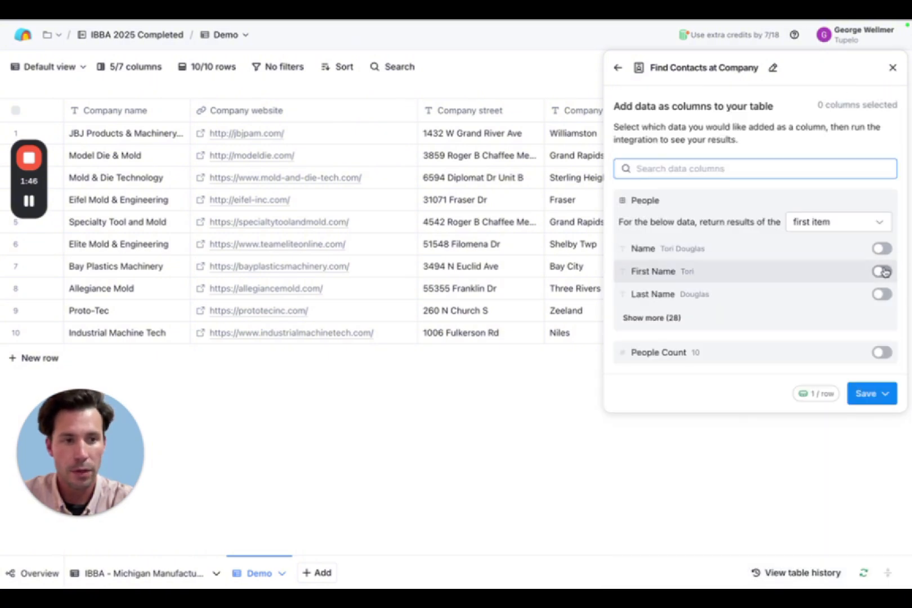
{"action": "left_click", "coordinate": [883, 271]}
{"action": "left_click", "coordinate": [882, 294]}
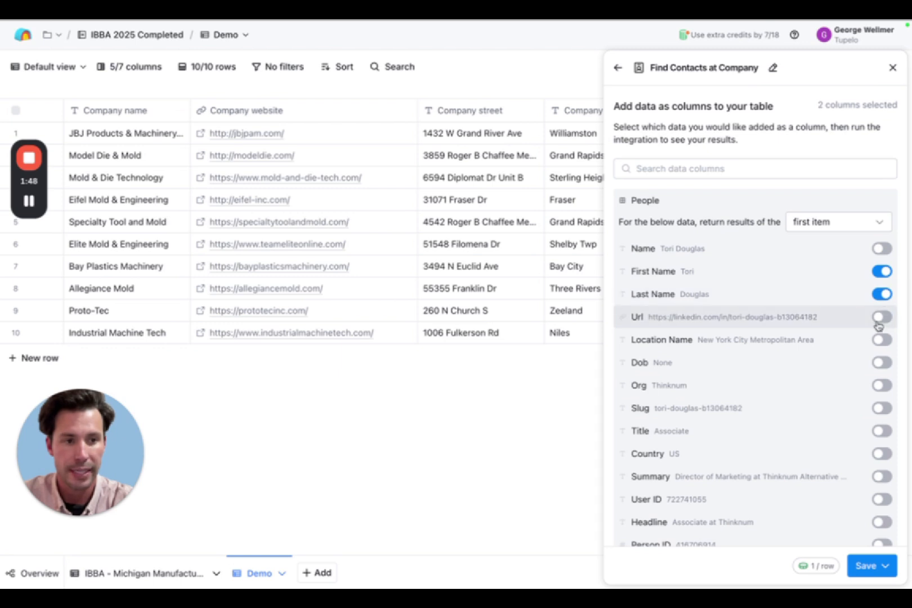
{"action": "left_click", "coordinate": [882, 317]}
{"action": "left_click", "coordinate": [868, 566]}
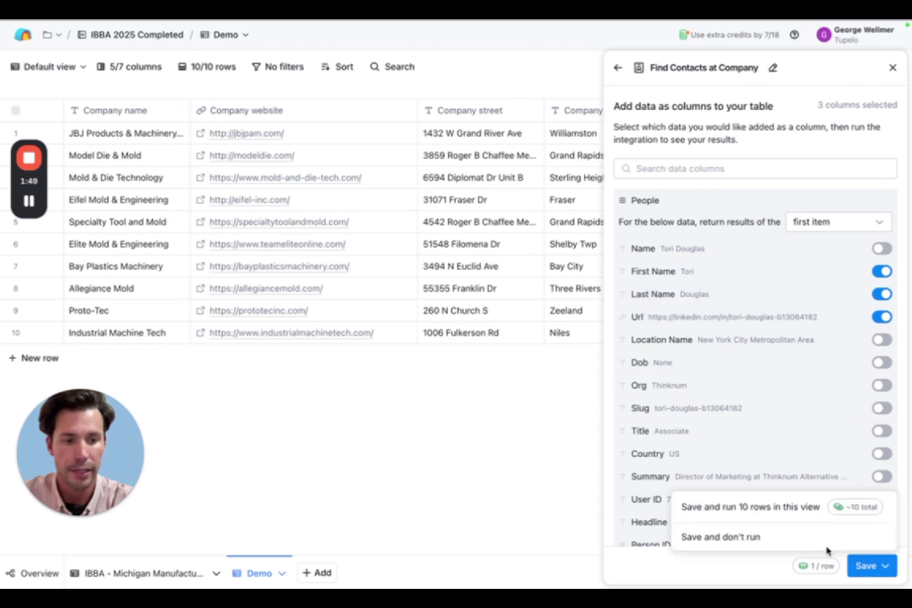
{"action": "left_click", "coordinate": [752, 507]}
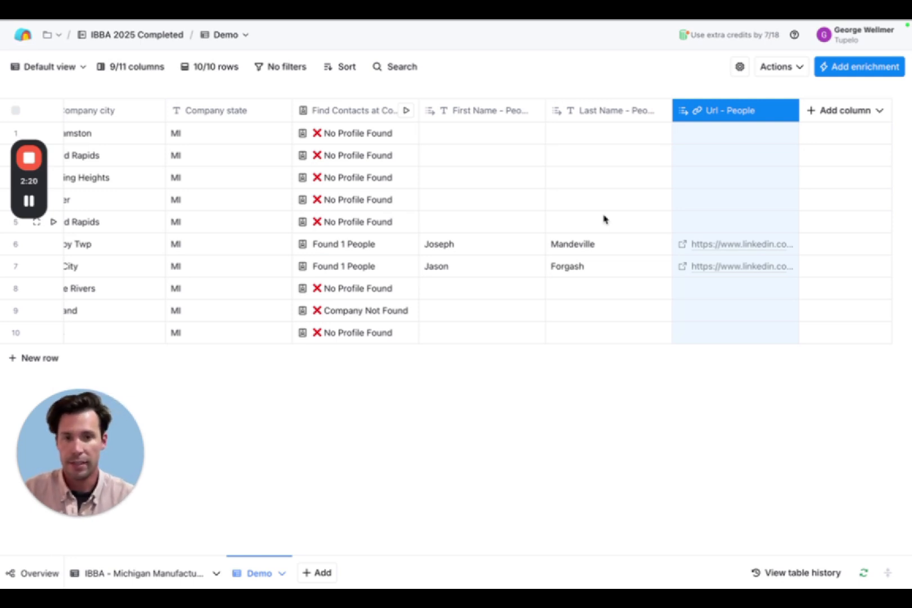
Start a new enrichment column using the favorite "Find people at company by job title".
{"action": "left_click", "coordinate": [848, 112]}
{"action": "left_click", "coordinate": [844, 141]}
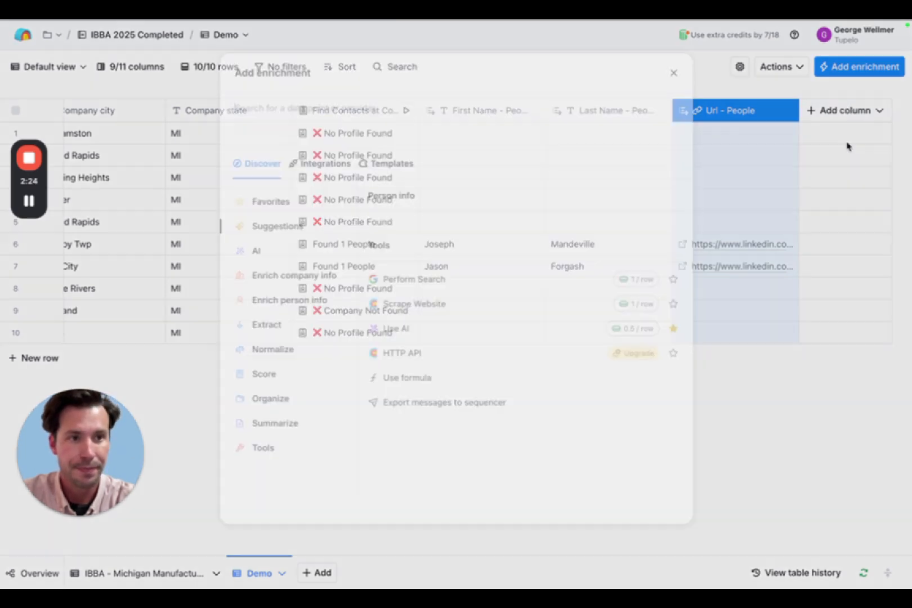
{"action": "left_click", "coordinate": [267, 202]}
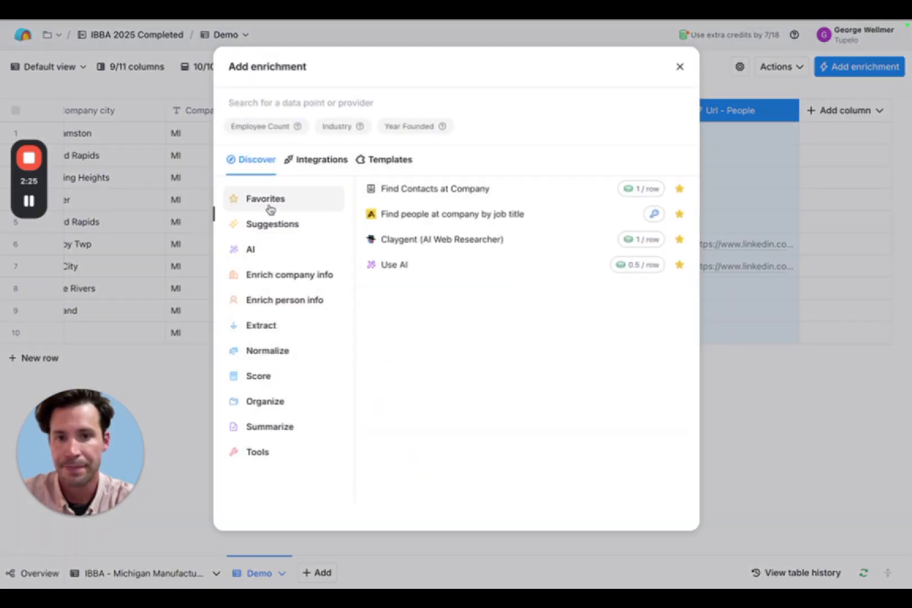
{"action": "left_click", "coordinate": [459, 220]}
{"action": "scroll", "coordinate": [738, 363], "scroll_direction": "down", "scroll_amount": 2}
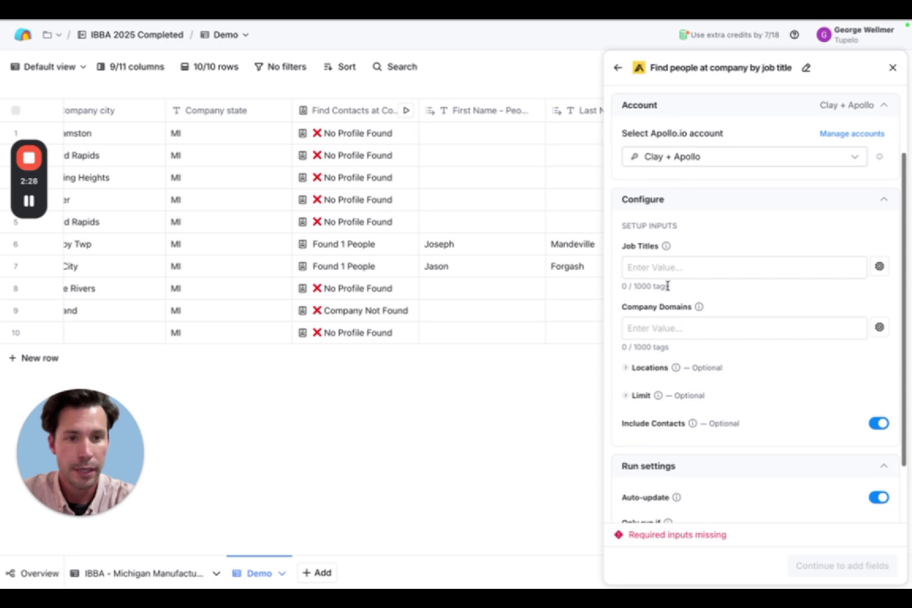
Enter the job titles Owner, Co-Owner, CEO and Founder for the people search.
{"action": "left_click", "coordinate": [662, 268]}
{"action": "type", "text": "Owner"}
{"action": "key", "text": "Return"}
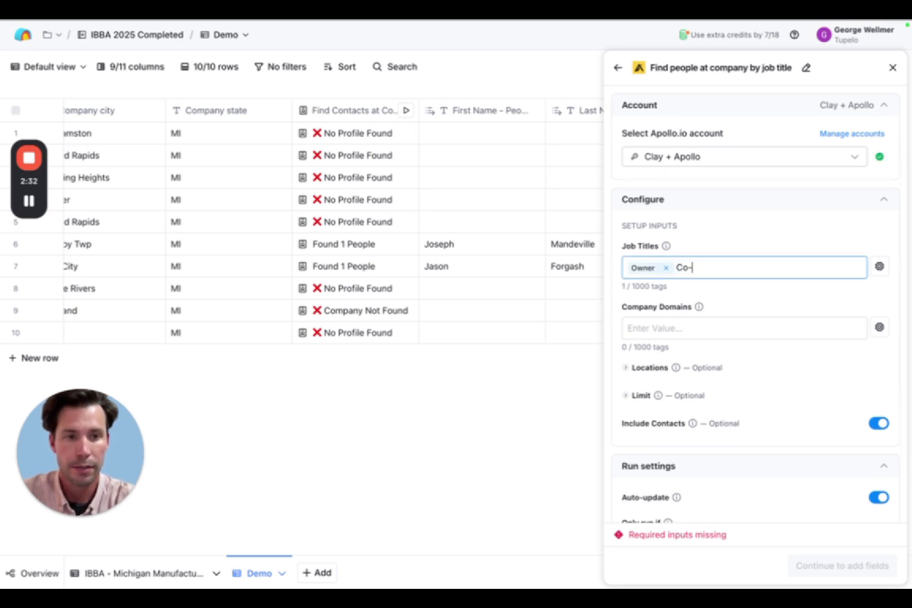
{"action": "type", "text": "Co-Owner"}
{"action": "key", "text": "Return"}
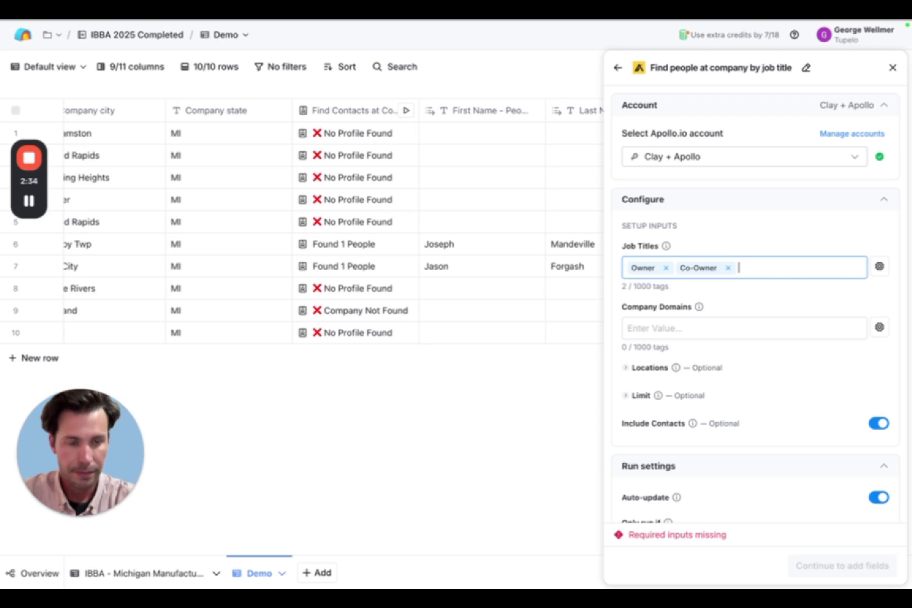
{"action": "type", "text": "CEO"}
{"action": "key", "text": "Return"}
{"action": "type", "text": "Founder"}
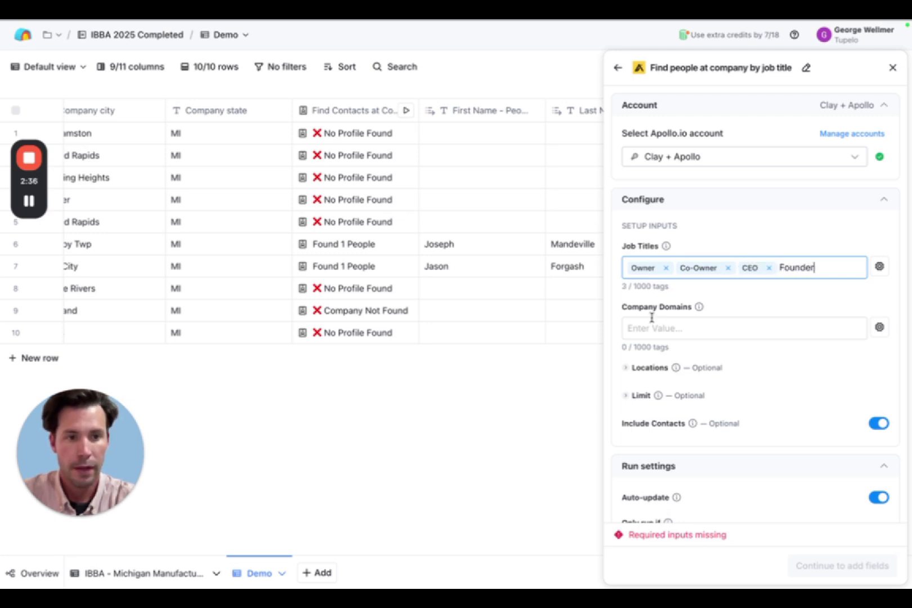
Map the search's Company Domains input to the Company website column.
{"action": "left_click", "coordinate": [652, 325]}
{"action": "type", "text": "/"}
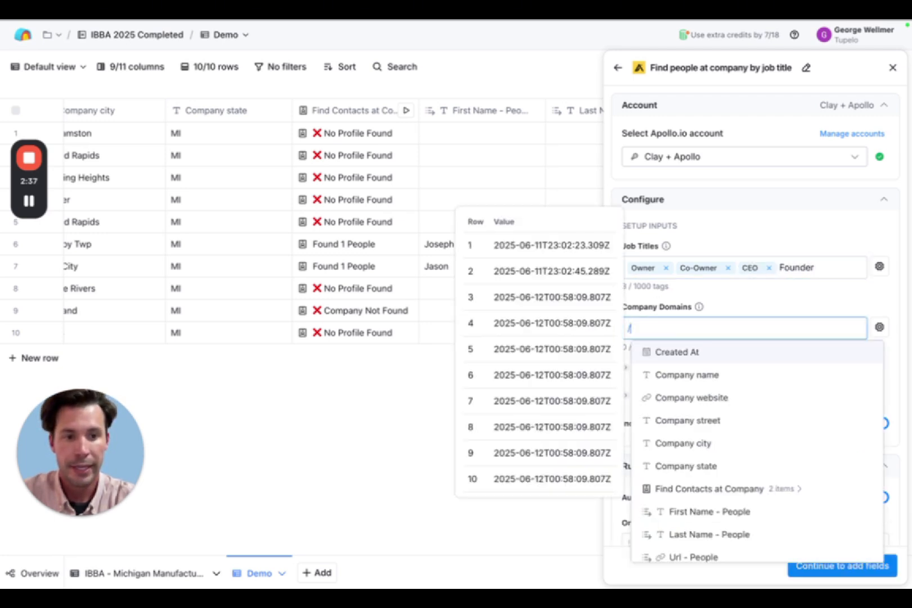
{"action": "left_click", "coordinate": [691, 401]}
Add Michigan as the optional location for the job title search.
{"action": "scroll", "coordinate": [749, 297], "scroll_direction": "down", "scroll_amount": 1}
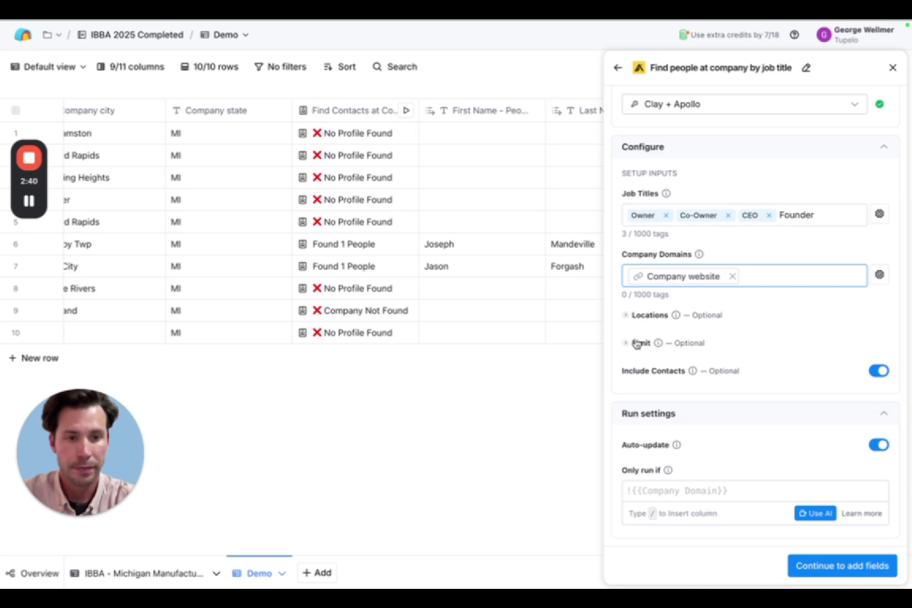
{"action": "left_click", "coordinate": [626, 318]}
{"action": "type", "text": "Mi"}
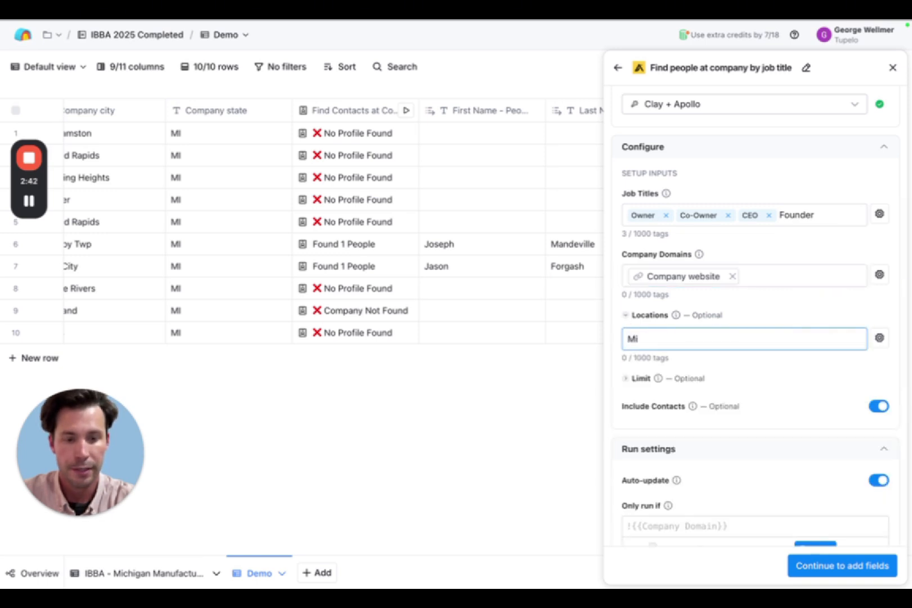
{"action": "type", "text": "chigan"}
{"action": "key", "text": "Return"}
{"action": "scroll", "coordinate": [726, 398], "scroll_direction": "down", "scroll_amount": 1}
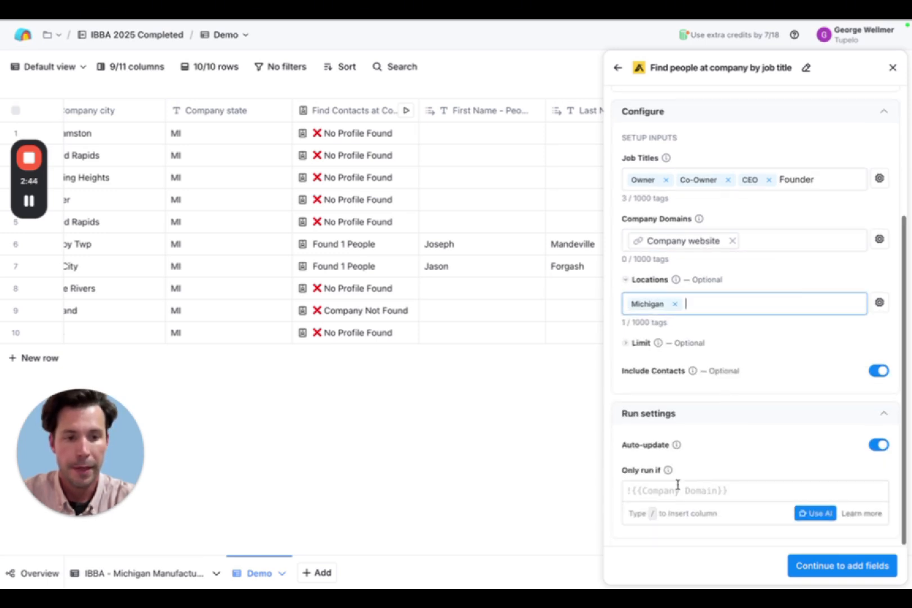
Generate and save a run condition with AI: "only run on rows where First Name - People is empty".
{"action": "left_click", "coordinate": [809, 515]}
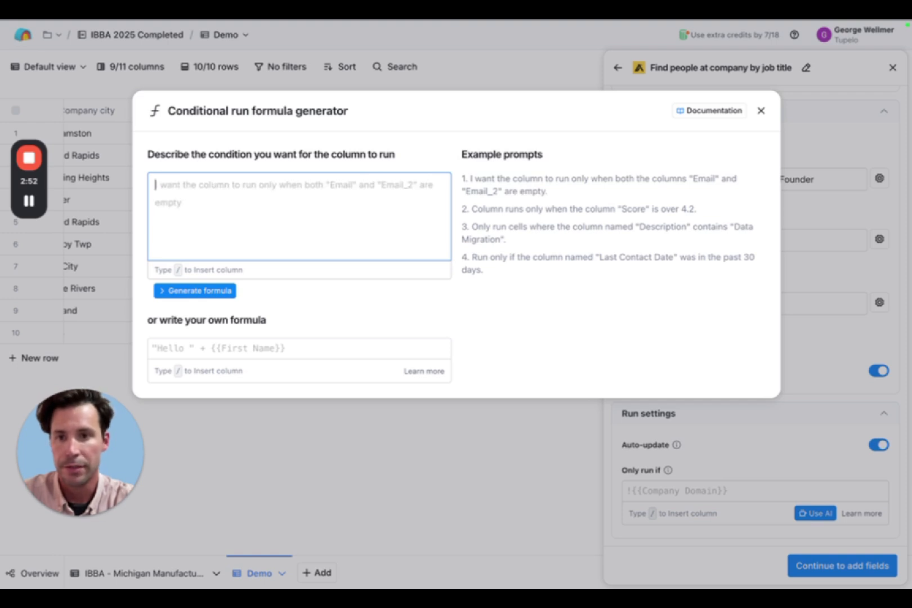
{"action": "type", "text": "only run on rows where/"}
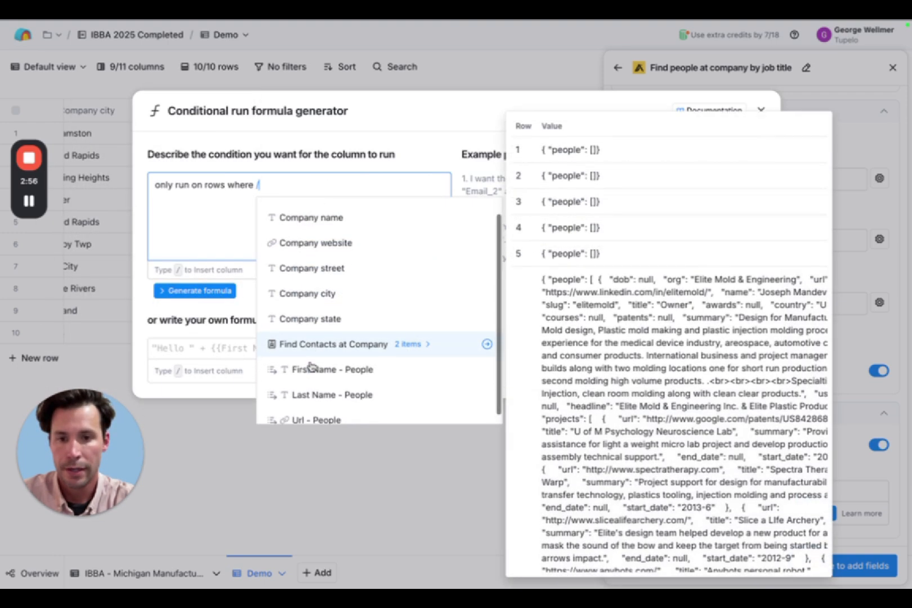
{"action": "left_click", "coordinate": [323, 369]}
{"action": "type", "text": "is bla"}
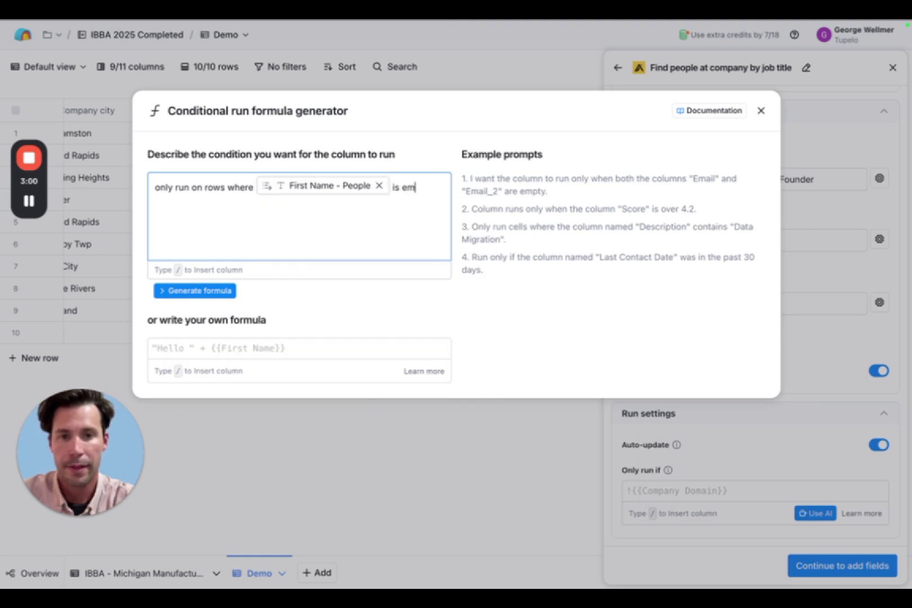
{"action": "left_click", "coordinate": [212, 290]}
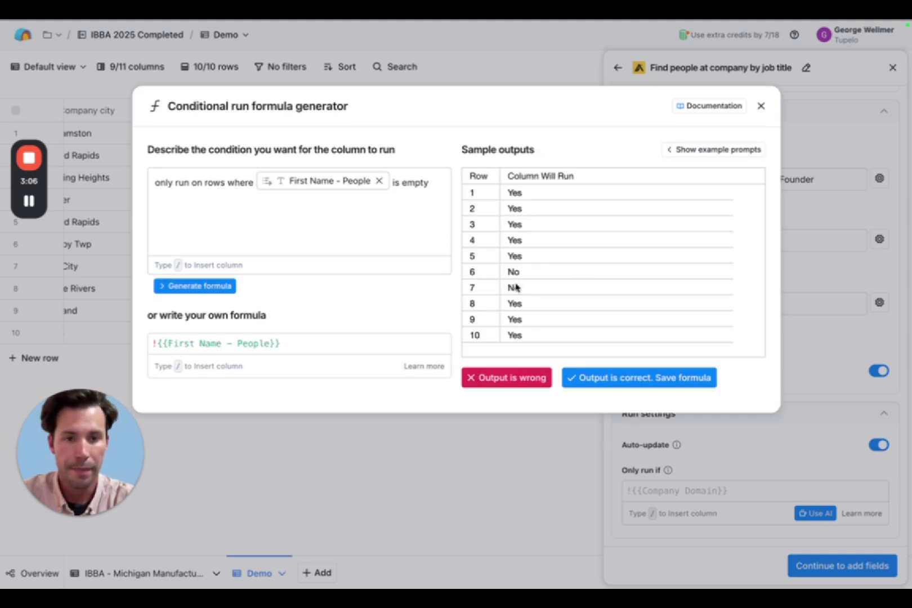
{"action": "left_click", "coordinate": [618, 380]}
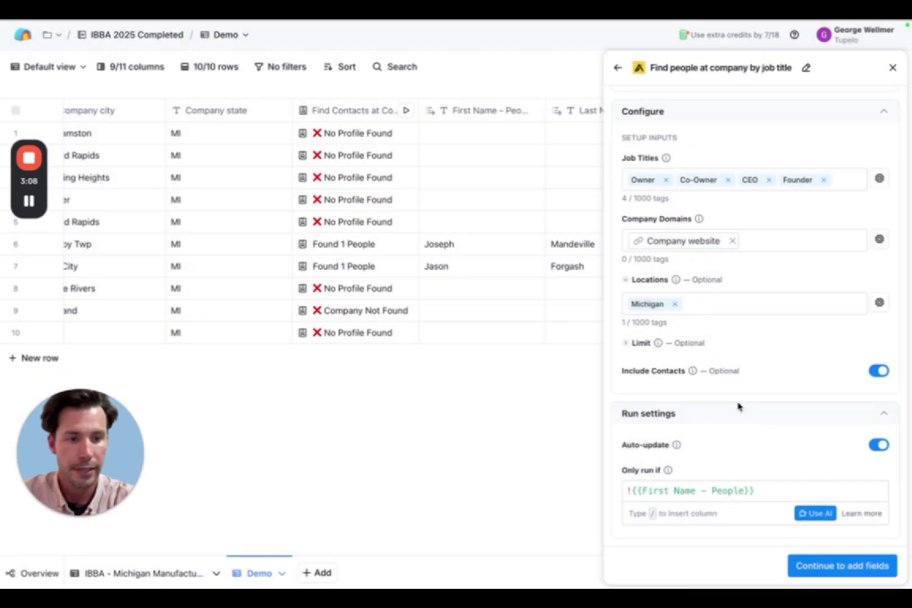
Output the people's First Name, Last Name and Linkedin Url as columns, then save and run the job title search.
{"action": "left_click", "coordinate": [824, 576]}
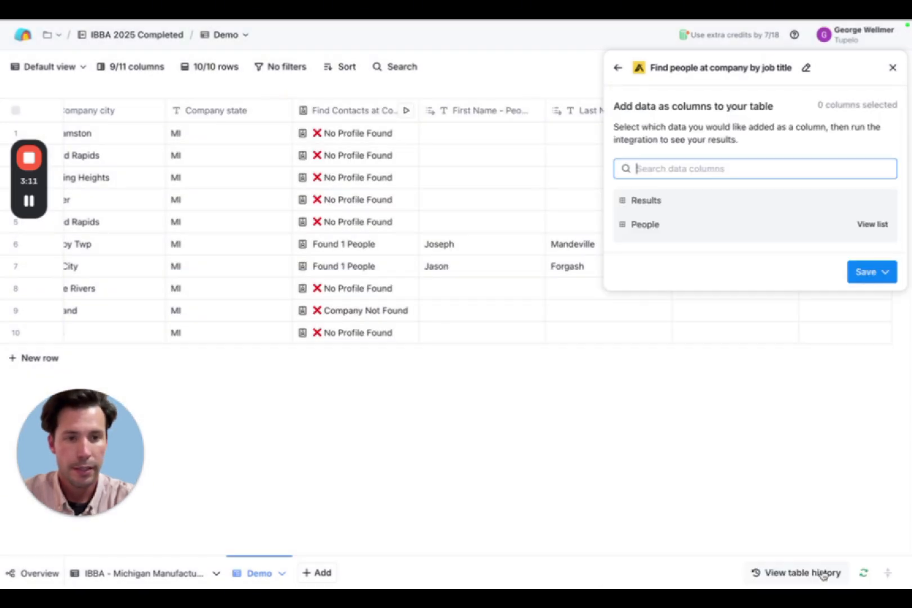
{"action": "left_click", "coordinate": [868, 224]}
{"action": "left_click", "coordinate": [881, 271]}
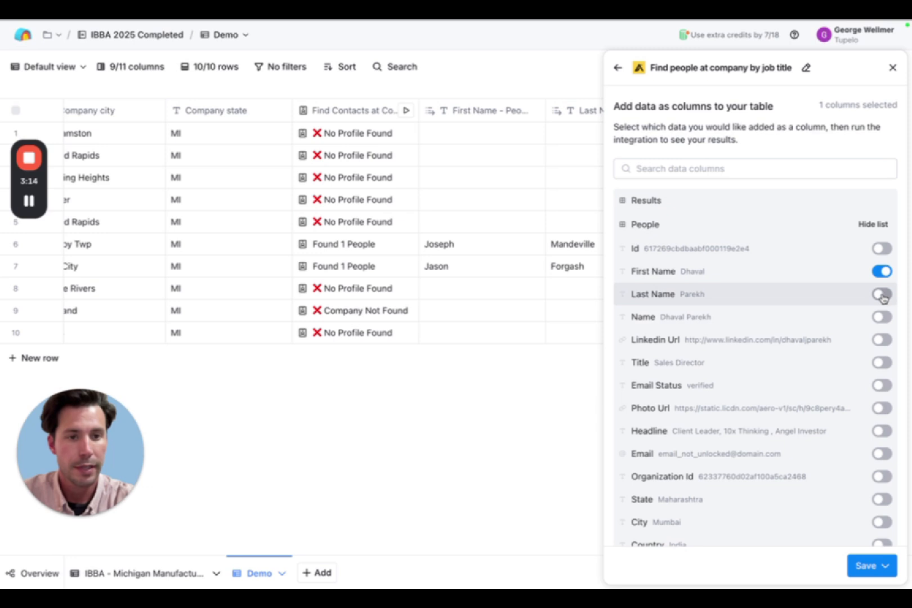
{"action": "left_click", "coordinate": [882, 294]}
{"action": "left_click", "coordinate": [882, 339]}
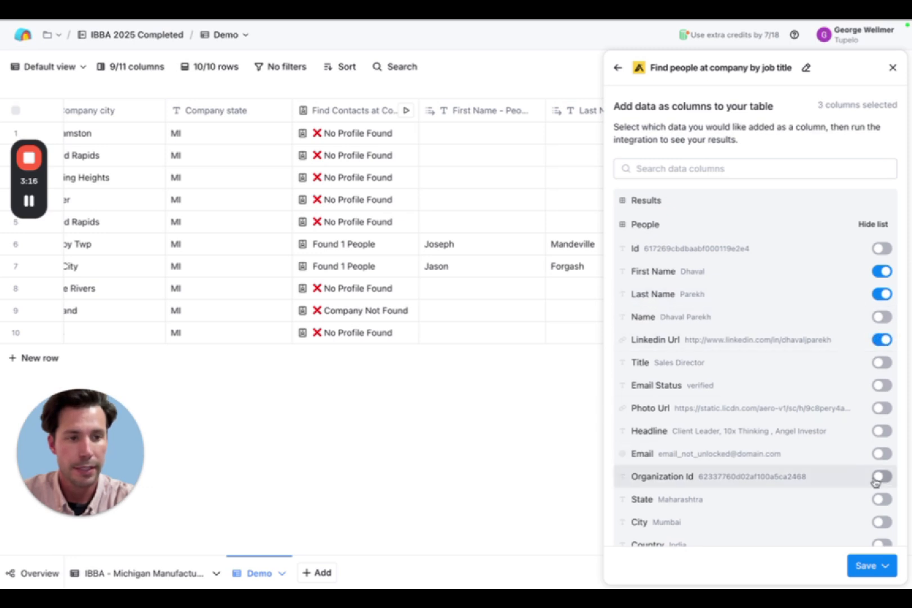
{"action": "left_click", "coordinate": [869, 568]}
{"action": "left_click", "coordinate": [778, 517]}
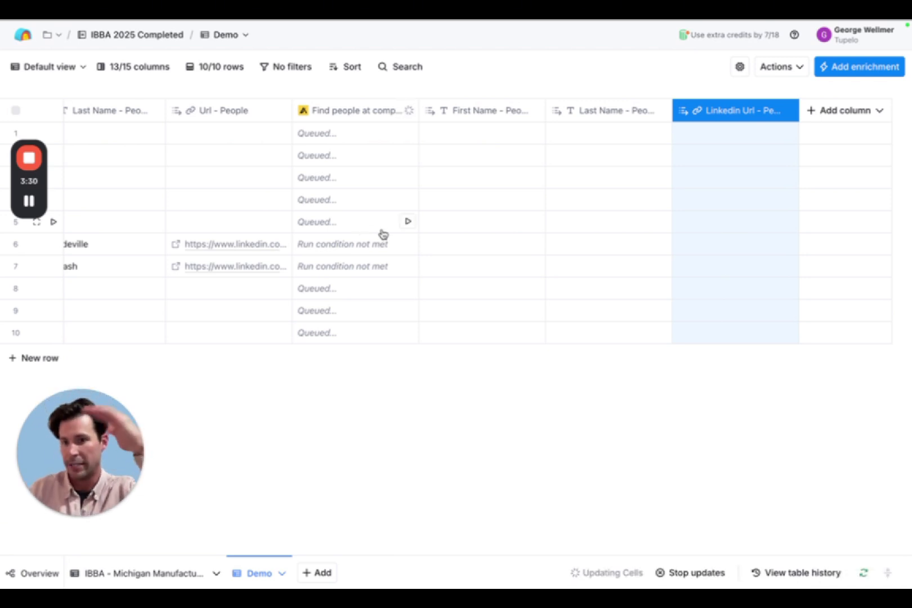
Start another enrichment column using the favorite Claygent (AI Web Researcher).
{"action": "left_click", "coordinate": [858, 120]}
{"action": "left_click", "coordinate": [850, 141]}
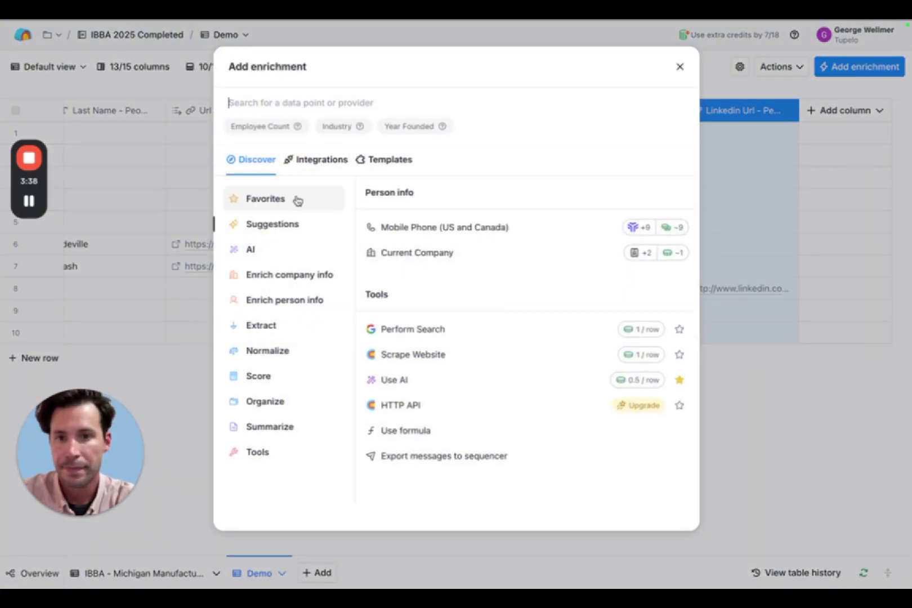
{"action": "left_click", "coordinate": [298, 200]}
{"action": "left_click", "coordinate": [438, 241]}
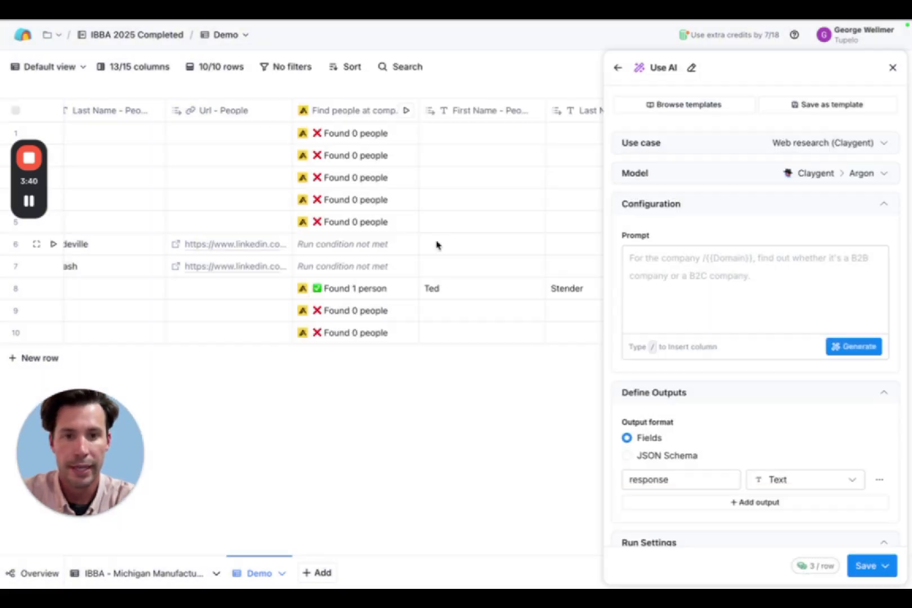
Begin the Claygent prompt with "You are a research analyst looking to find out who owns" and a reference to the Company name column.
{"action": "left_click", "coordinate": [698, 268]}
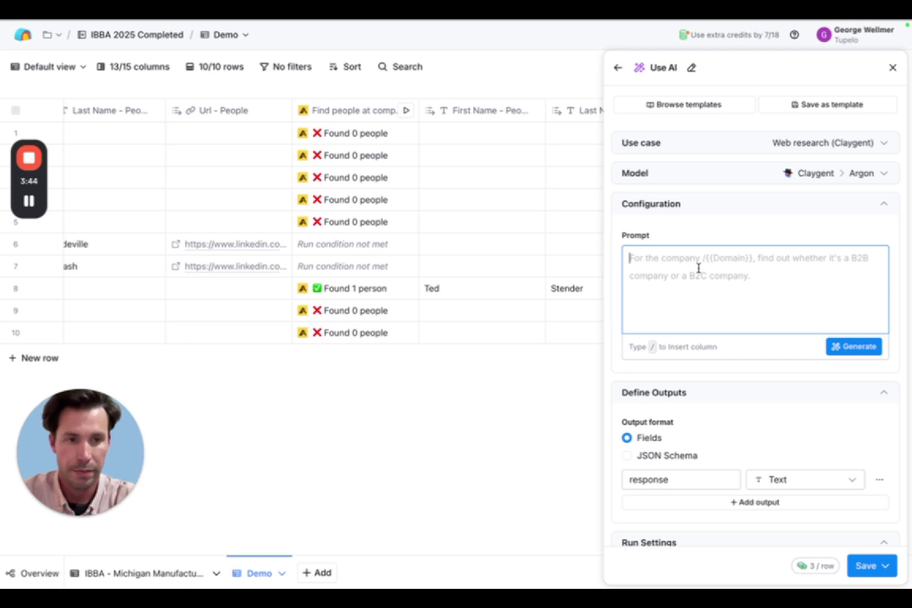
{"action": "type", "text": "You"}
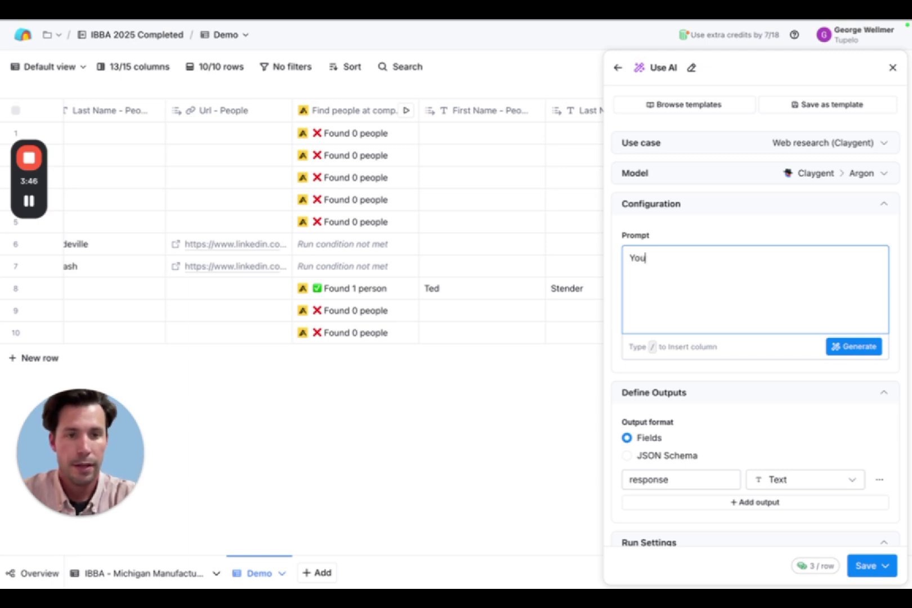
{"action": "key", "text": "BackSpace"}
{"action": "key", "text": "BackSpace"}
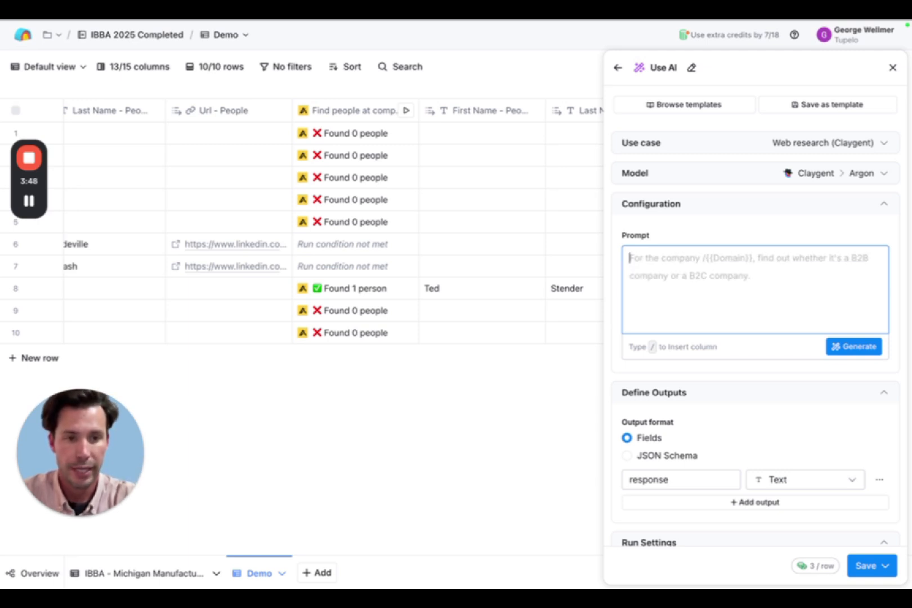
{"action": "type", "text": "Yuu are a research gent"}
{"action": "key", "text": "BackSpace"}
{"action": "key", "text": "BackSpace"}
{"action": "key", "text": "BackSpace"}
{"action": "key", "text": "BackSpace"}
{"action": "type", "text": "analyst looking "}
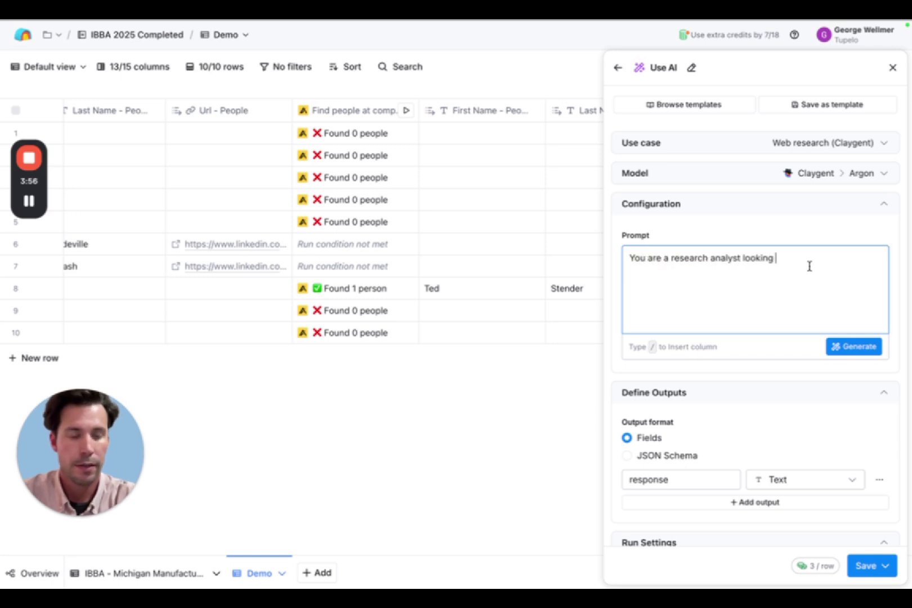
{"action": "type", "text": "to find out who owns /"}
{"action": "left_click", "coordinate": [747, 311]}
Finish the prompt: use the Company website column and other information for the owner's first name, last name and linkedin url, returning nothing if not found.
{"action": "type", "text": "you can look at the company's website /"}
{"action": "key", "text": "Return"}
{"action": "type", "text": "and other relevant information to find out the owner's"}
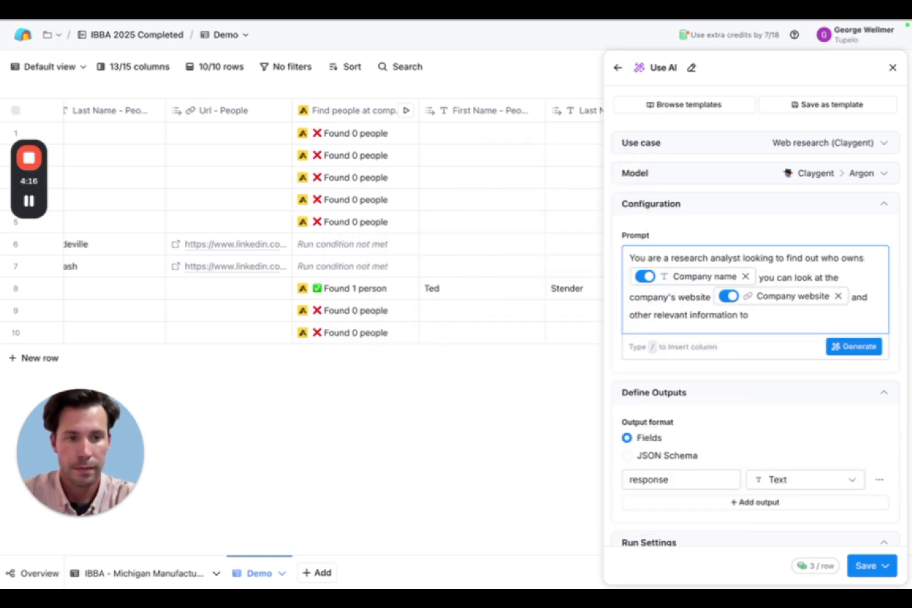
{"action": "key", "text": "Return"}
{"action": "type", "text": "first name last name linkedin url  if you cannot find any of the information return nothing to that cell."}
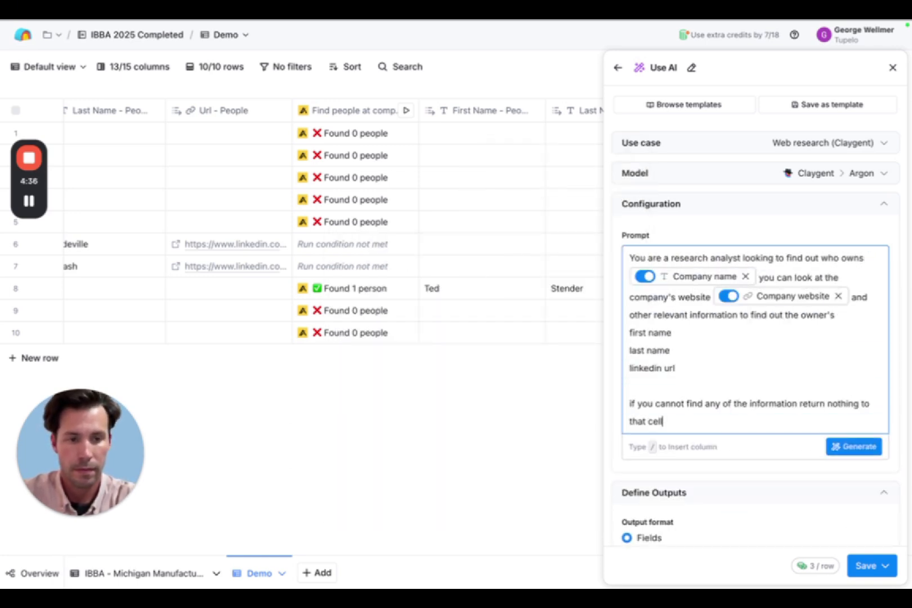
Generate an optimized Claygent prompt from the description and accept the suggestion.
{"action": "left_click", "coordinate": [862, 448]}
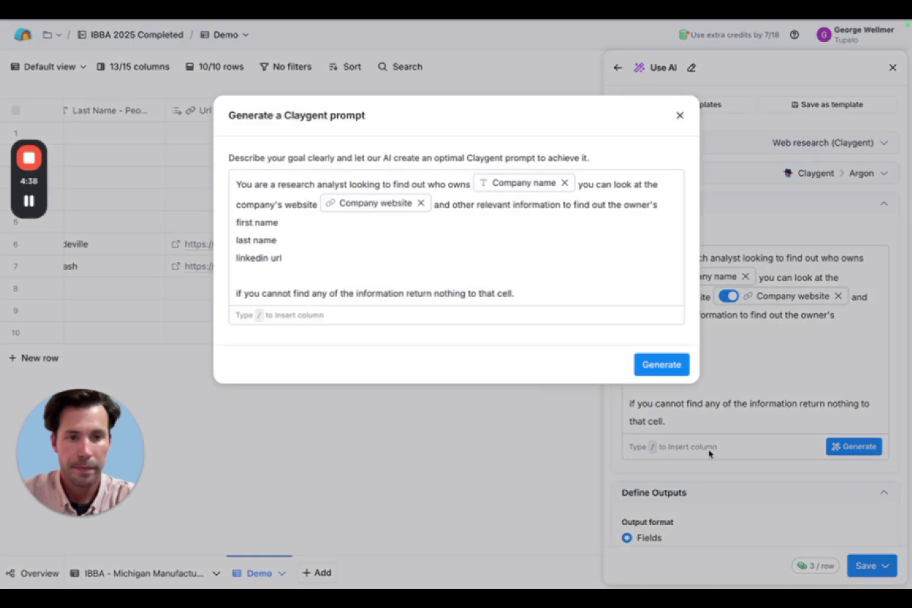
{"action": "left_click", "coordinate": [657, 365]}
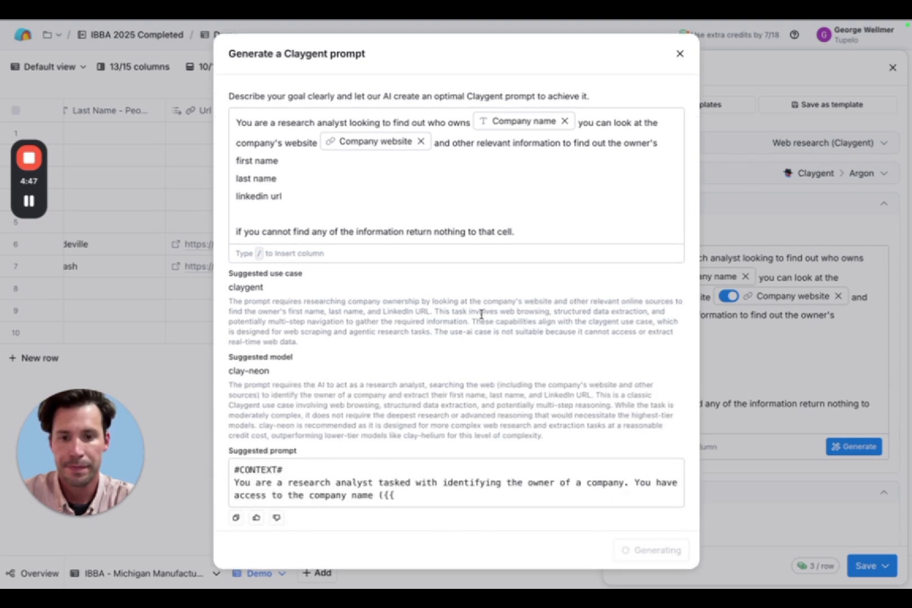
{"action": "scroll", "coordinate": [476, 356], "scroll_direction": "down", "scroll_amount": 4}
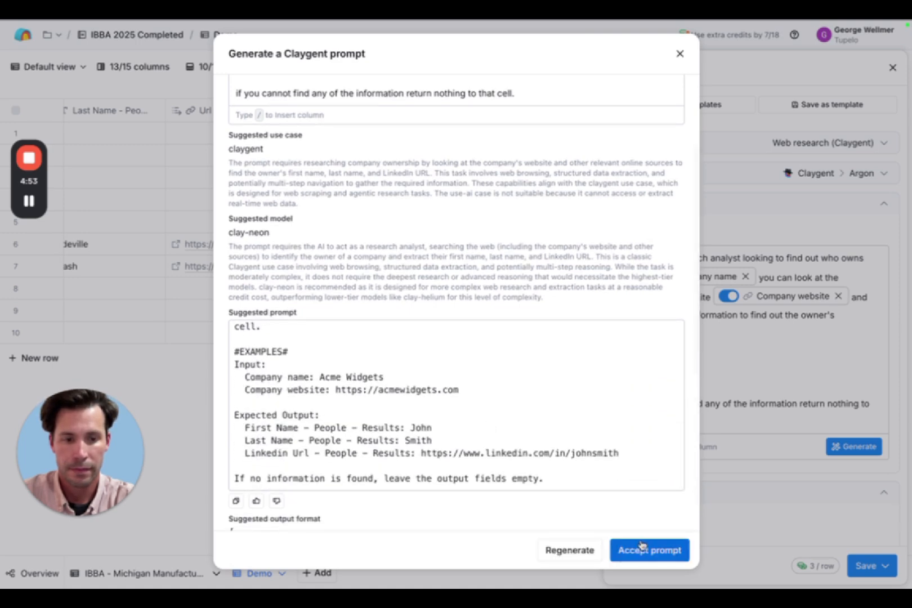
{"action": "left_click", "coordinate": [649, 551]}
Describe the AI run condition as "Only run if First Name - People and First Name - People - Results are blank", inserting both column references.
{"action": "scroll", "coordinate": [902, 389], "scroll_direction": "down", "scroll_amount": 6}
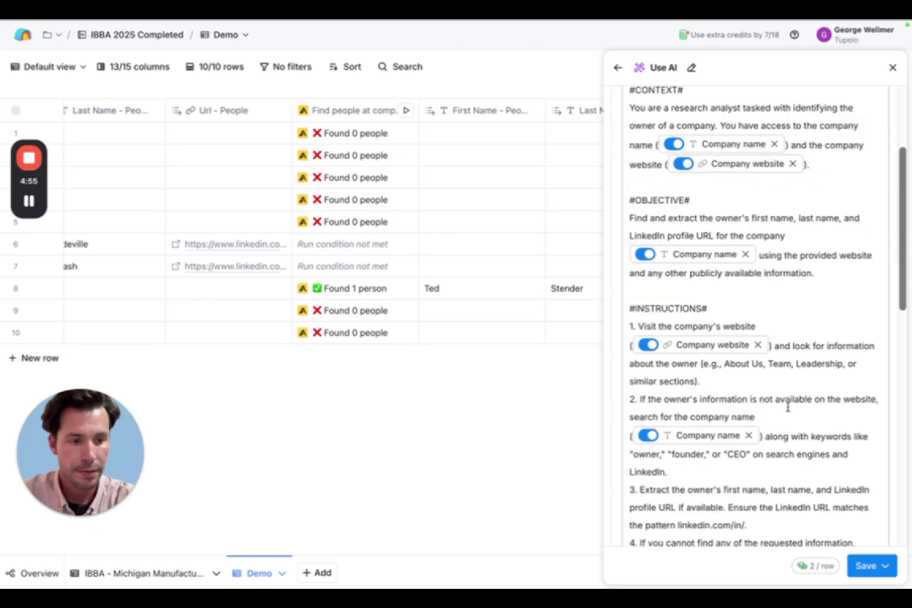
{"action": "scroll", "coordinate": [788, 407], "scroll_direction": "down", "scroll_amount": 7}
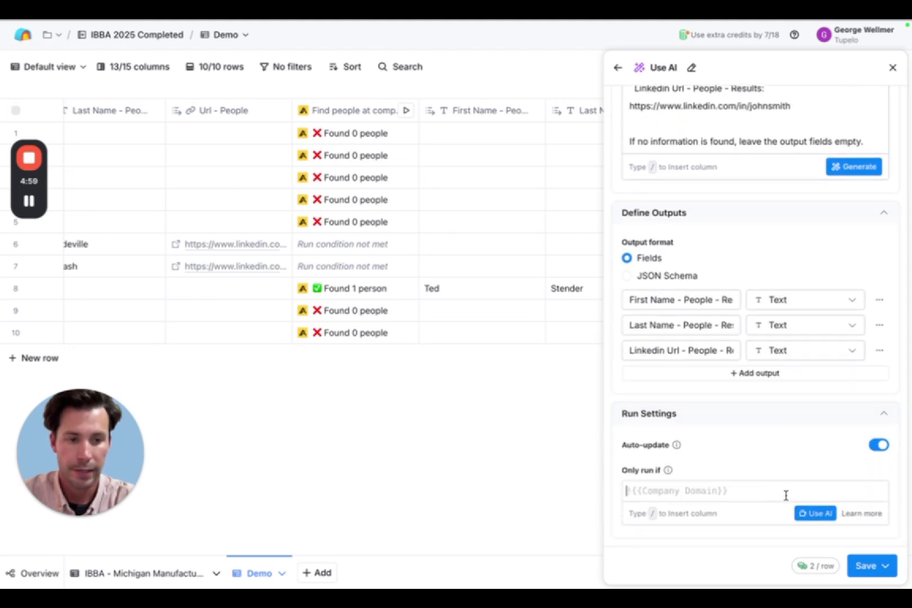
{"action": "left_click", "coordinate": [815, 513]}
{"action": "left_click", "coordinate": [234, 227]}
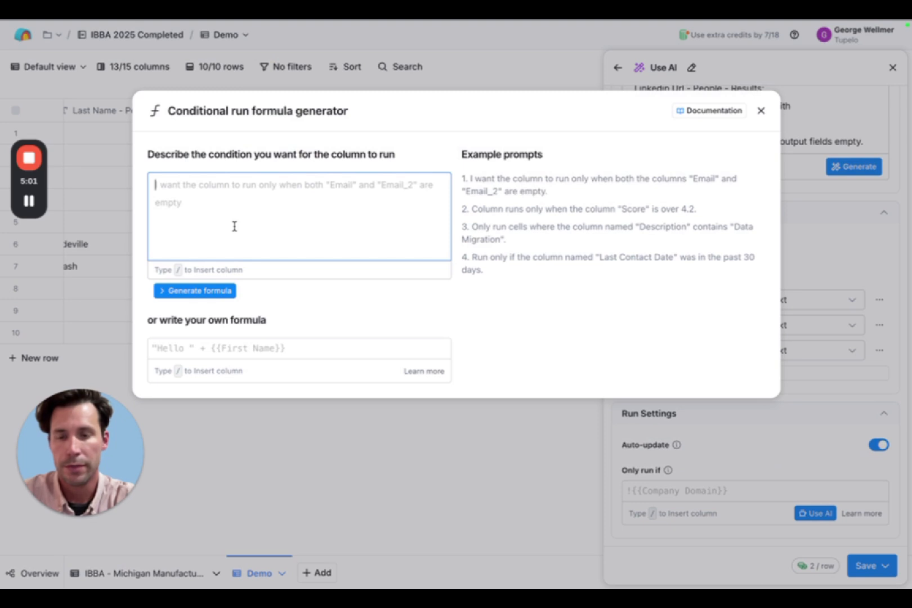
{"action": "type", "text": "Only run if "}
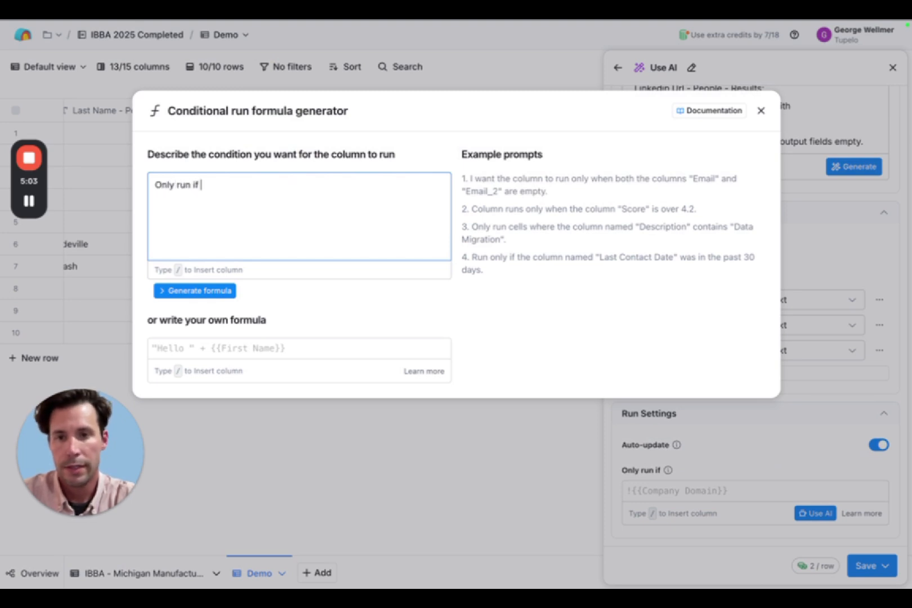
{"action": "type", "text": "/"}
{"action": "scroll", "coordinate": [302, 369], "scroll_direction": "down", "scroll_amount": 2}
{"action": "left_click", "coordinate": [289, 344]}
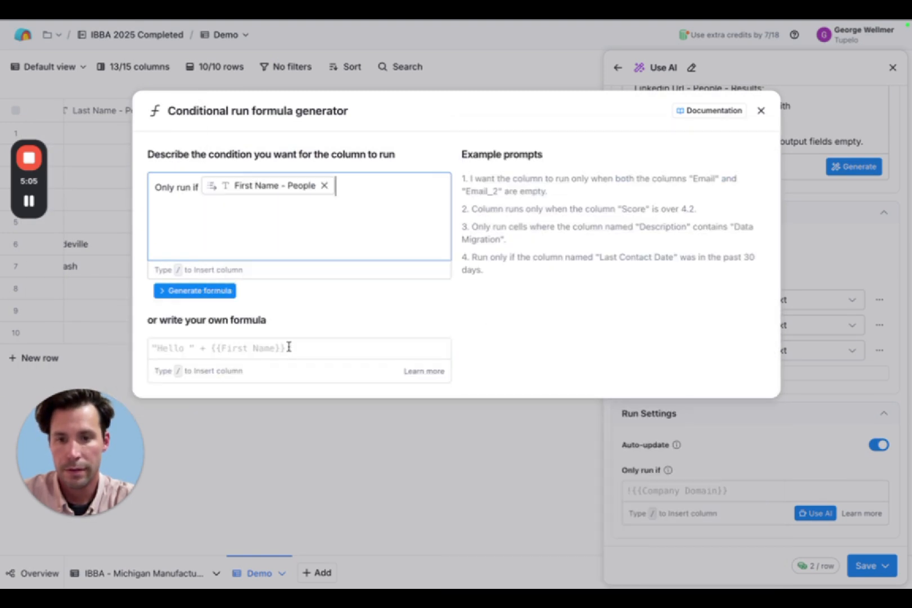
{"action": "type", "text": "and /"}
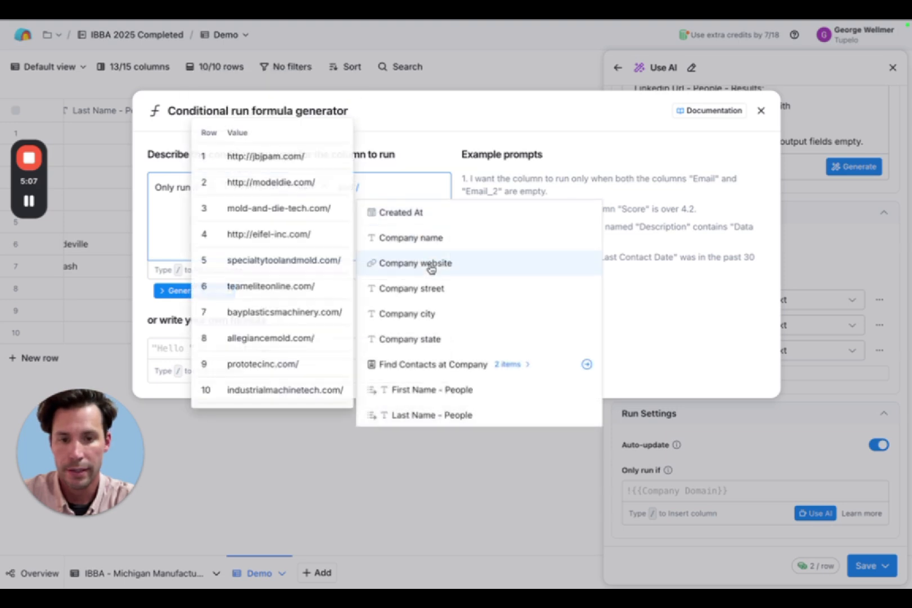
{"action": "scroll", "coordinate": [431, 269], "scroll_direction": "down", "scroll_amount": 2}
{"action": "left_click", "coordinate": [440, 376]}
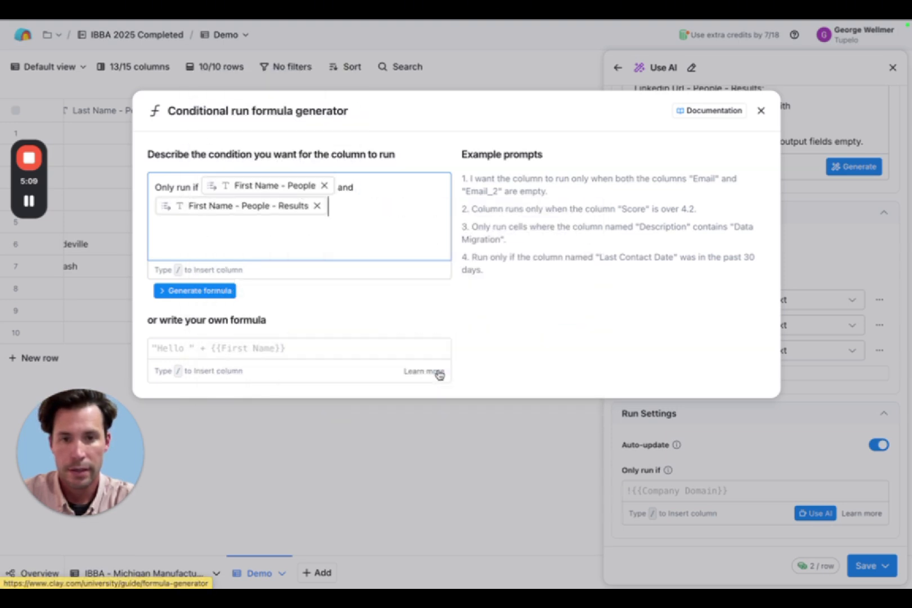
{"action": "type", "text": "are blank"}
{"action": "key", "text": "Return"}
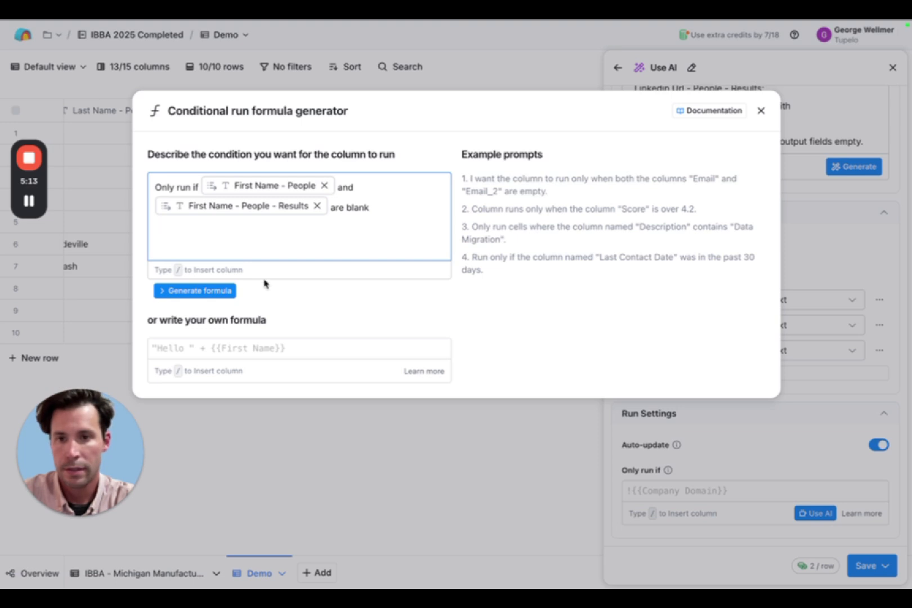
Generate and save the run condition formula, then save and run the Claygent column.
{"action": "left_click", "coordinate": [200, 295]}
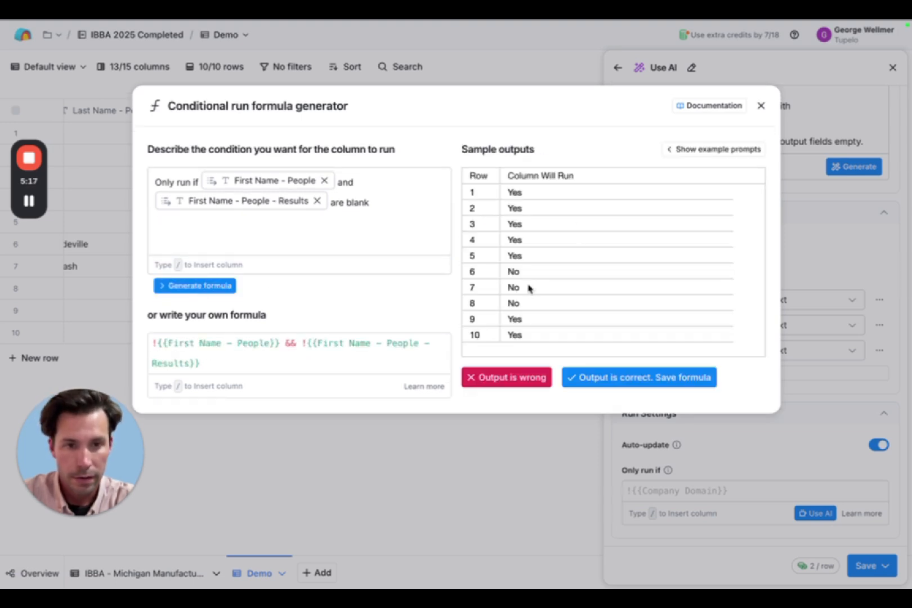
{"action": "left_click", "coordinate": [655, 380]}
{"action": "scroll", "coordinate": [755, 446], "scroll_direction": "down", "scroll_amount": 1}
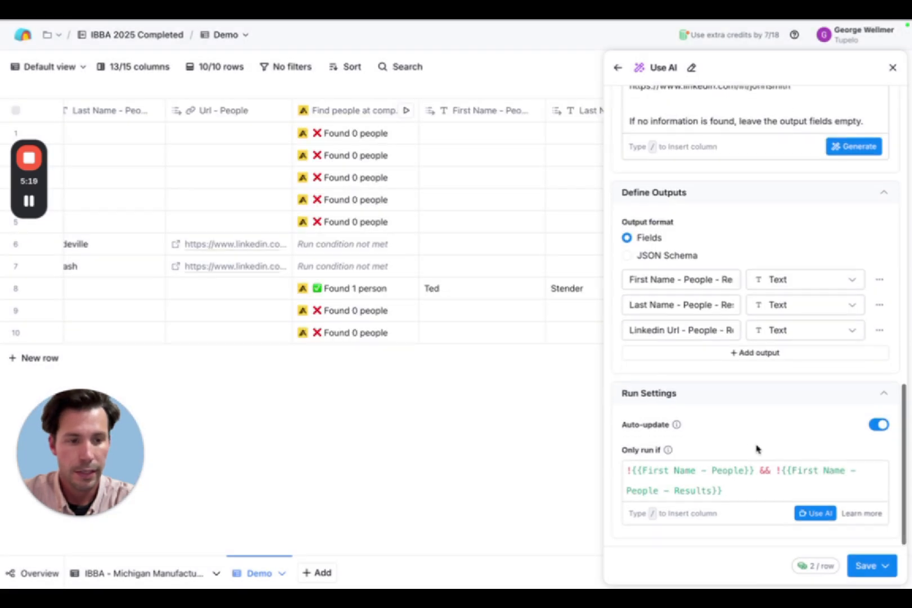
{"action": "left_click", "coordinate": [875, 568]}
{"action": "left_click", "coordinate": [739, 514]}
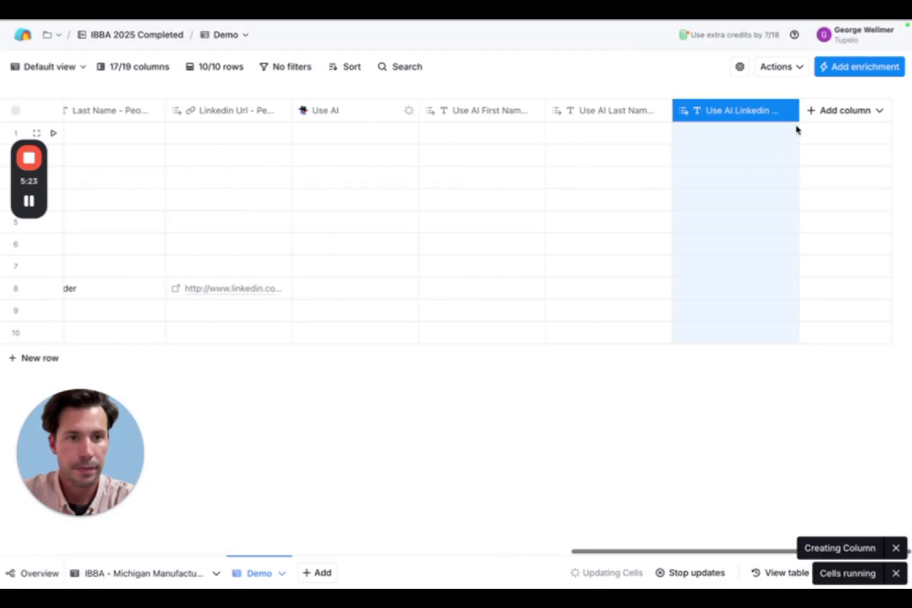
Examine the contact search, Apollo and Claygent owner columns across the company rows to compare what each enrichment returned.
{"action": "scroll", "coordinate": [380, 259], "scroll_direction": "left", "scroll_amount": 5}
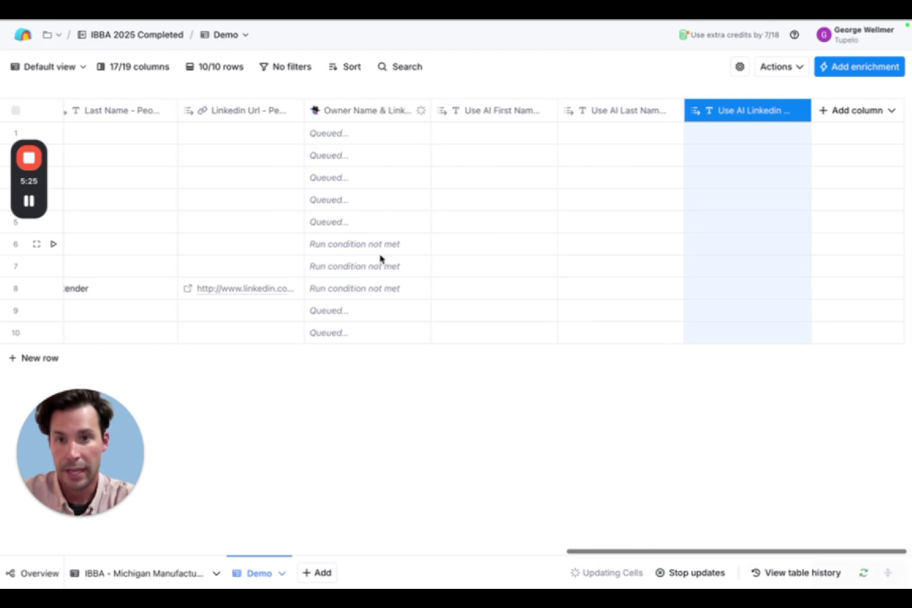
{"action": "scroll", "coordinate": [380, 259], "scroll_direction": "left", "scroll_amount": 10}
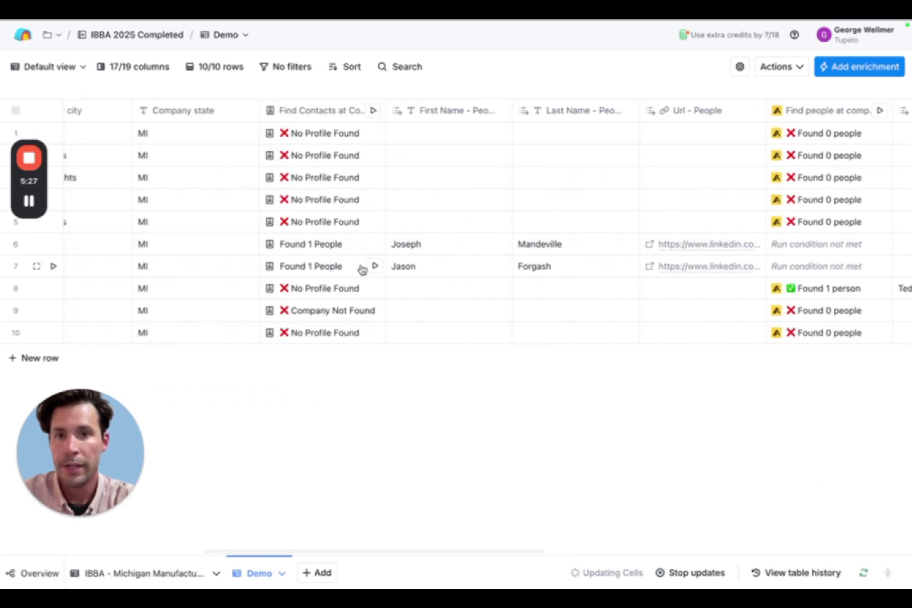
{"action": "scroll", "coordinate": [361, 268], "scroll_direction": "right", "scroll_amount": 2}
{"action": "scroll", "coordinate": [361, 268], "scroll_direction": "right", "scroll_amount": 6}
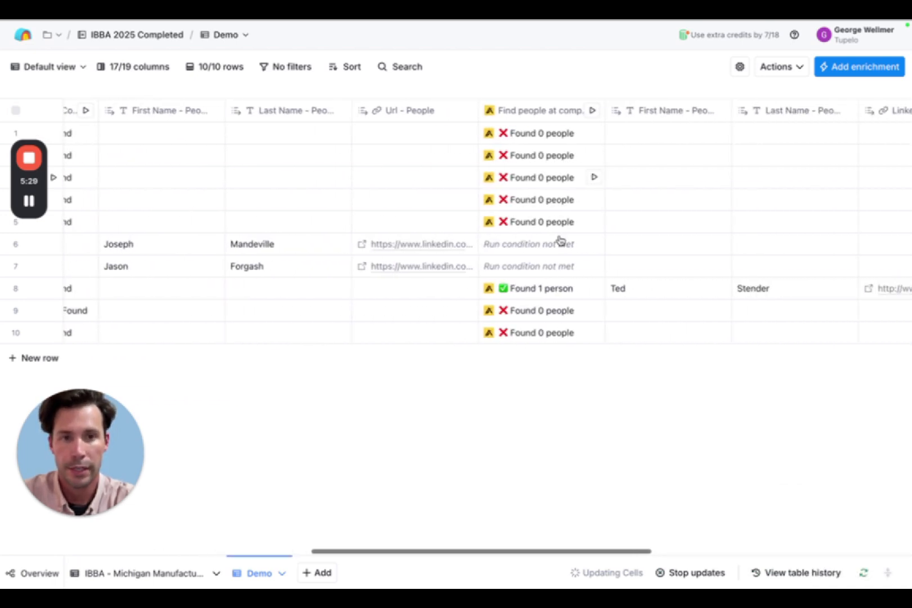
{"action": "scroll", "coordinate": [590, 291], "scroll_direction": "right", "scroll_amount": 10}
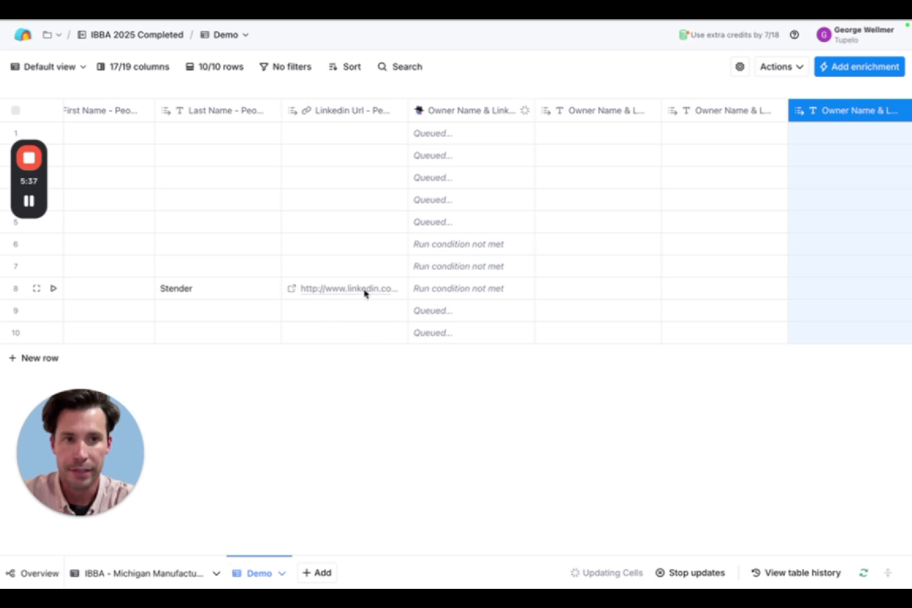
{"action": "scroll", "coordinate": [500, 278], "scroll_direction": "right", "scroll_amount": 3}
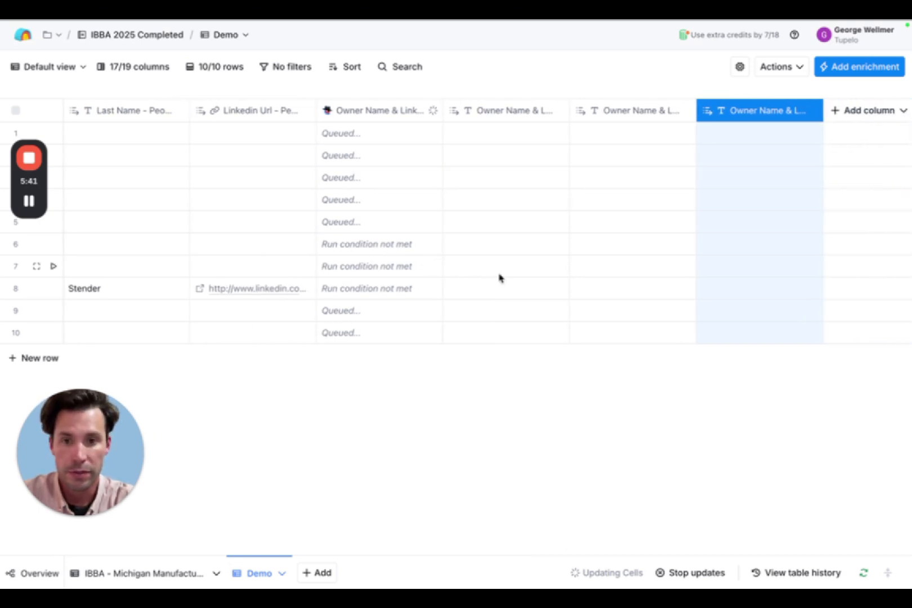
{"action": "scroll", "coordinate": [499, 277], "scroll_direction": "left", "scroll_amount": 15}
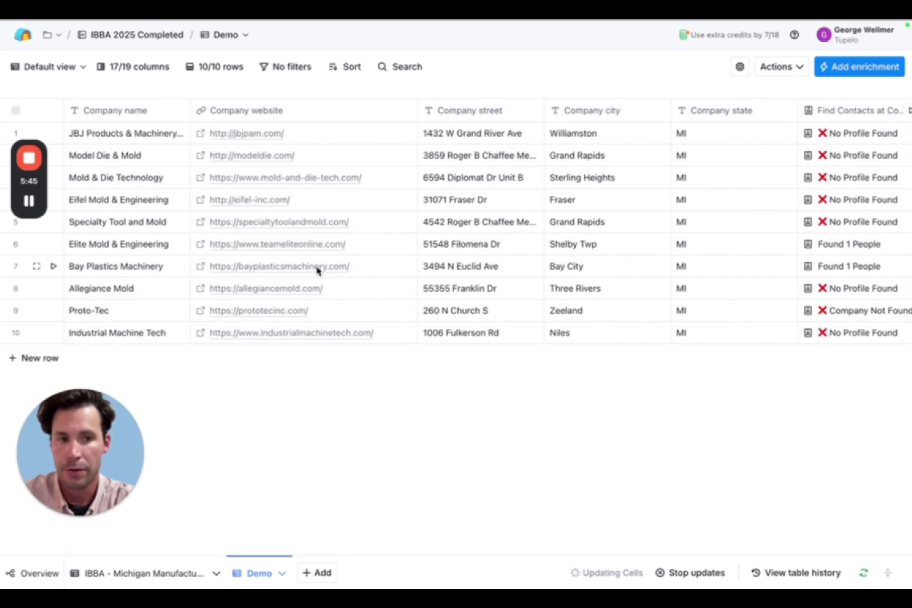
{"action": "scroll", "coordinate": [318, 270], "scroll_direction": "right", "scroll_amount": 10}
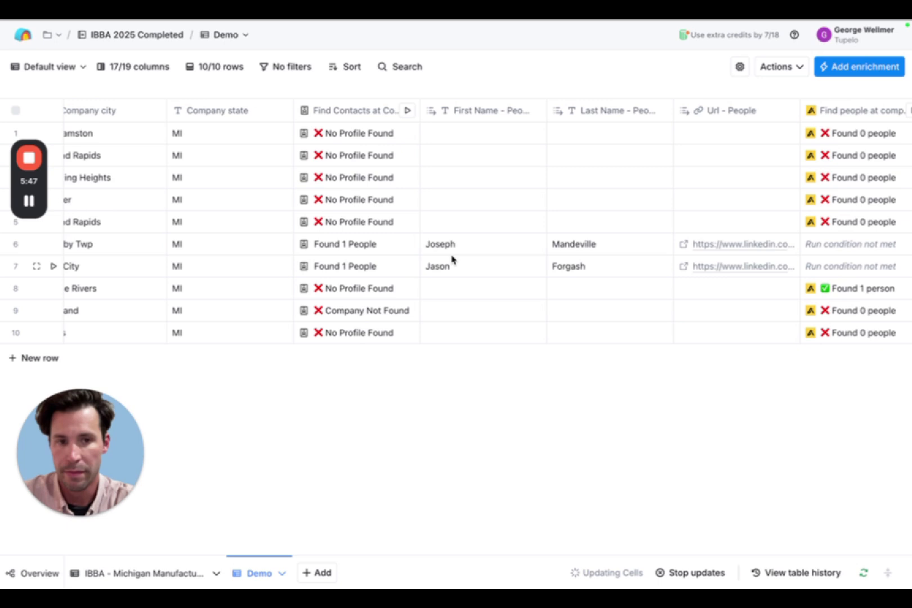
{"action": "scroll", "coordinate": [453, 259], "scroll_direction": "right", "scroll_amount": 5}
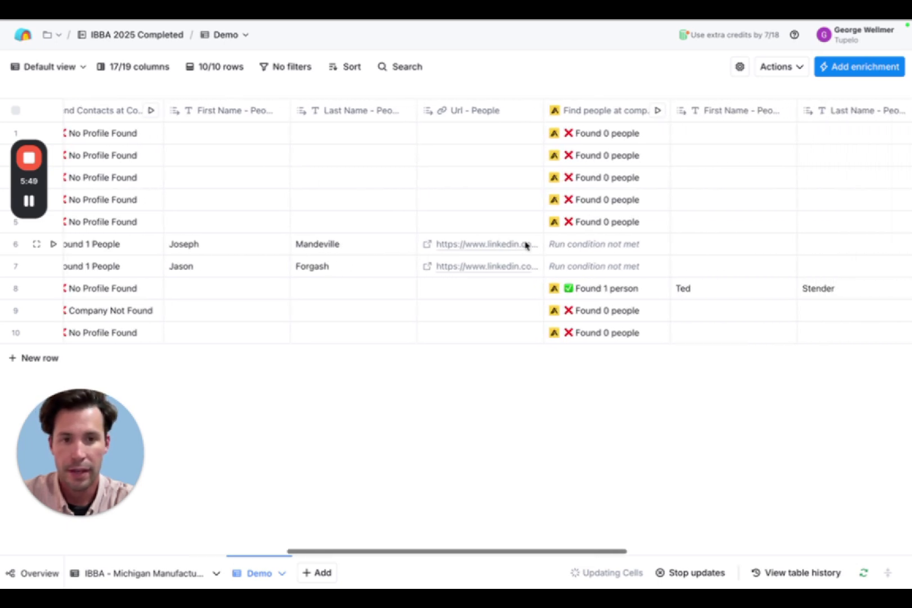
{"action": "scroll", "coordinate": [495, 266], "scroll_direction": "right", "scroll_amount": 8}
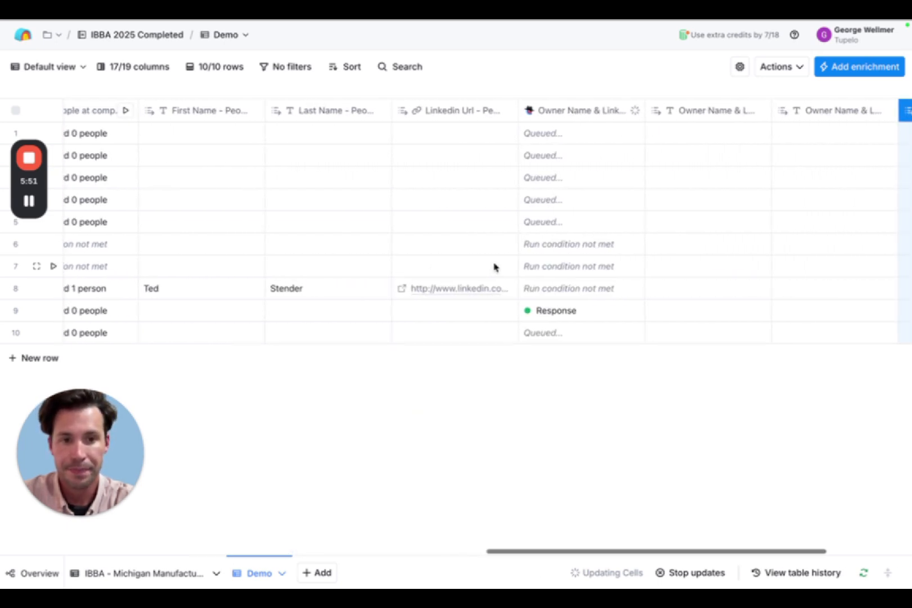
{"action": "scroll", "coordinate": [494, 266], "scroll_direction": "right", "scroll_amount": 2}
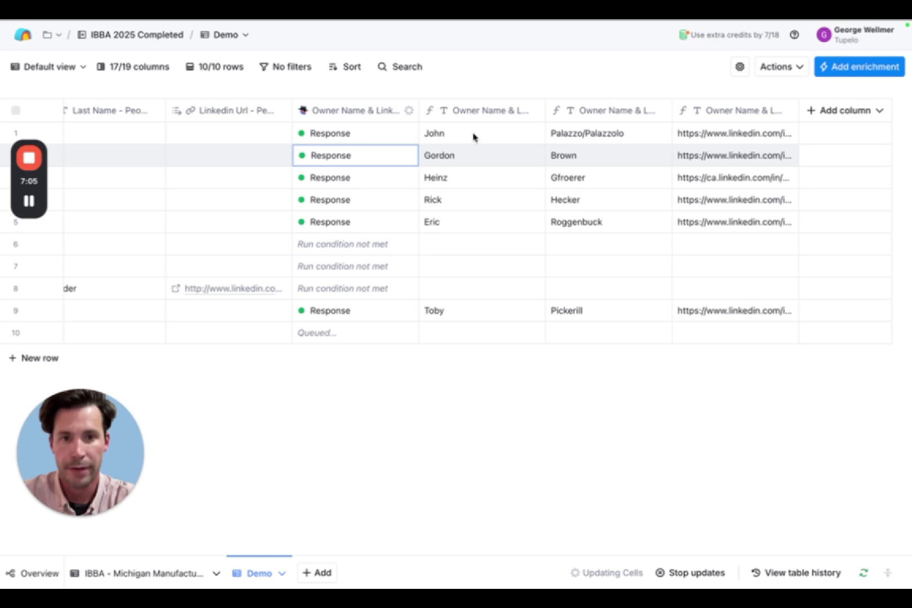
{"action": "scroll", "coordinate": [479, 181], "scroll_direction": "left", "scroll_amount": 10}
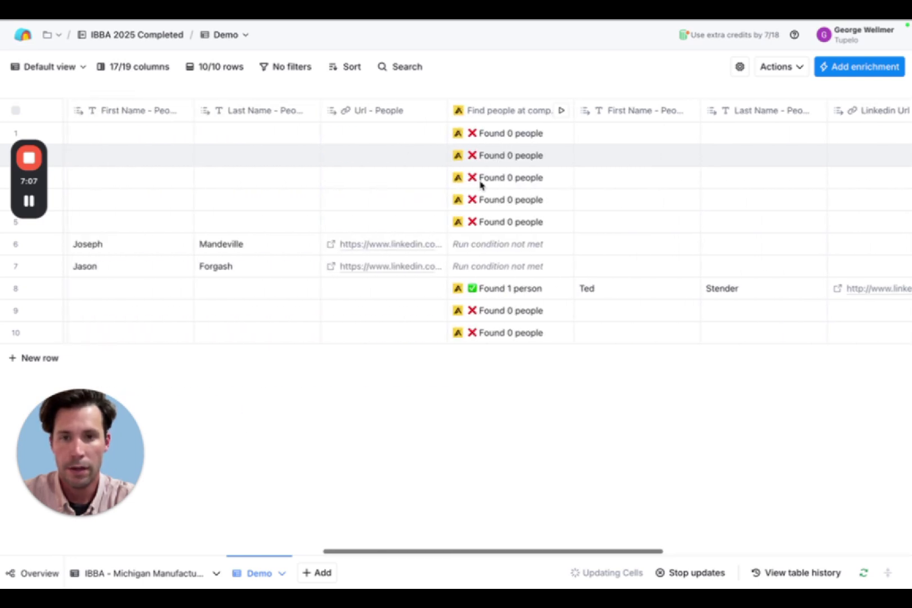
{"action": "scroll", "coordinate": [248, 207], "scroll_direction": "left", "scroll_amount": 3}
{"action": "scroll", "coordinate": [262, 204], "scroll_direction": "right", "scroll_amount": 10}
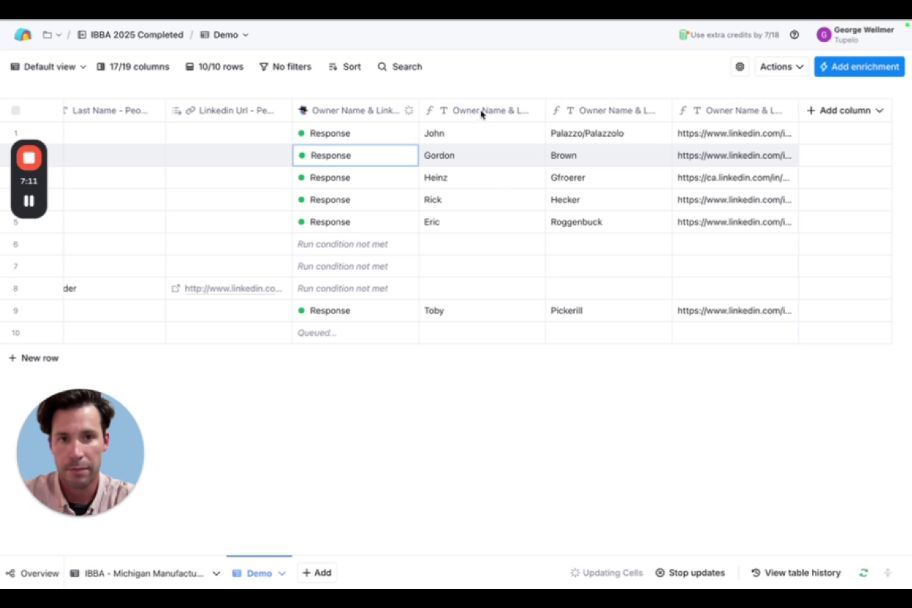
Rename the contact search's First Name - People column as Clay_first_name.
{"action": "scroll", "coordinate": [473, 172], "scroll_direction": "left", "scroll_amount": 10}
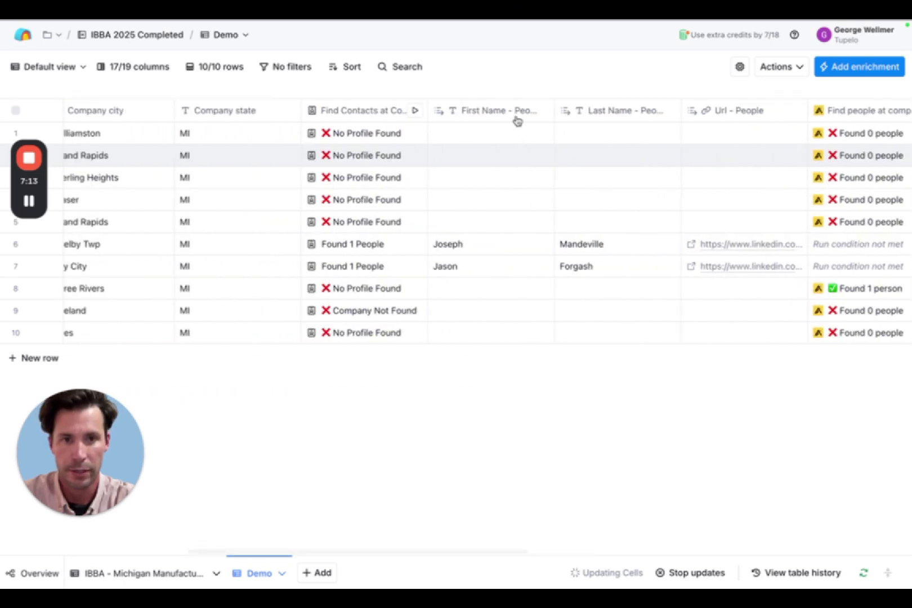
{"action": "left_click", "coordinate": [489, 113]}
{"action": "left_click", "coordinate": [451, 140]}
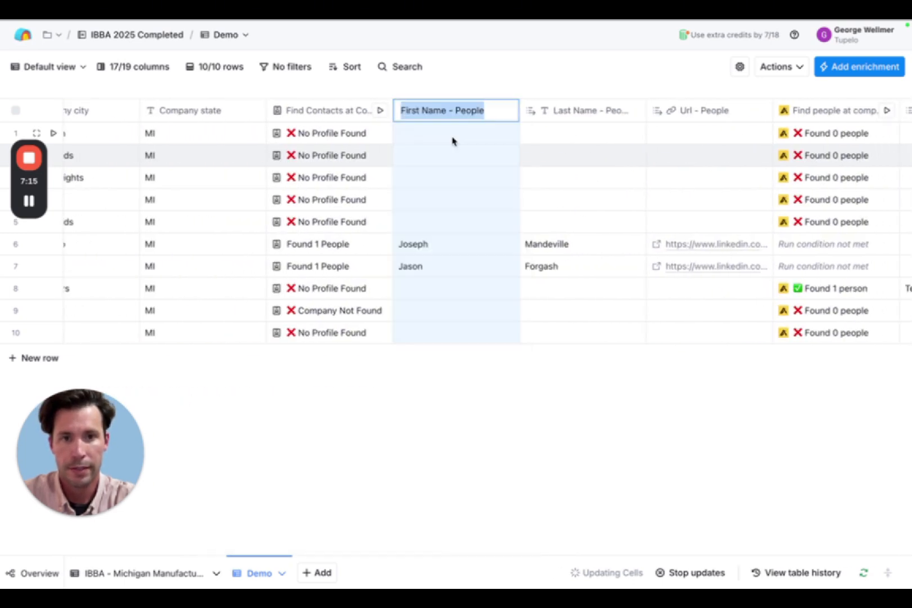
{"action": "type", "text": "Clay_first_name"}
{"action": "left_click", "coordinate": [461, 127]}
Rename the contact search's last name and URL columns as Clay_last_name and Clay_linkedin.
{"action": "left_click", "coordinate": [462, 112]}
{"action": "left_click", "coordinate": [591, 112]}
{"action": "left_click", "coordinate": [453, 139]}
{"action": "type", "text": "Clay_Las"}
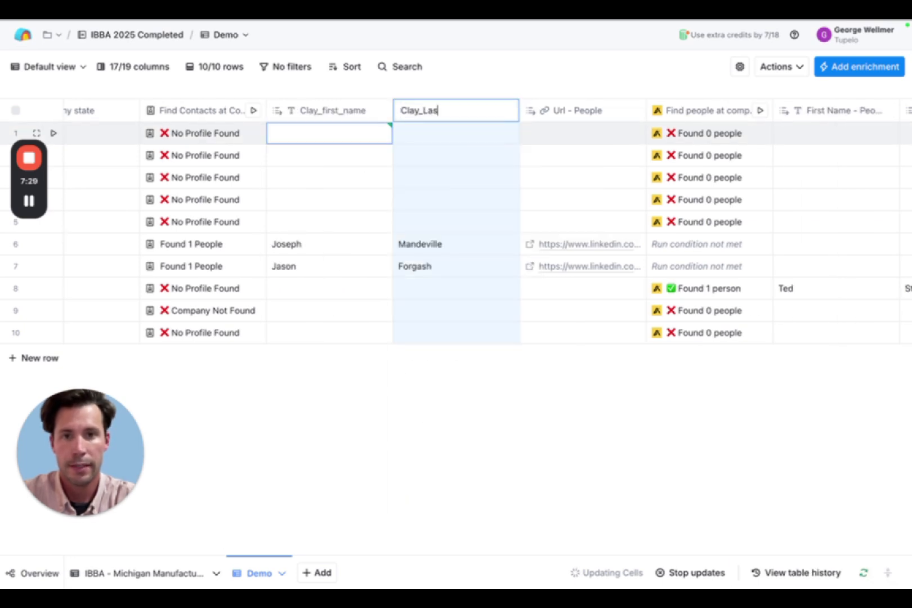
{"action": "key", "text": "BackSpace"}
{"action": "key", "text": "BackSpace"}
{"action": "key", "text": "BackSpace"}
{"action": "type", "text": "last_nameClay_linkedin"}
Rename the Apollo first name, last name and LinkedIn URL columns as Apollo_first_name, Apollo_last_name and Apollo_linkeding.
{"action": "left_click", "coordinate": [710, 111]}
{"action": "left_click", "coordinate": [453, 140]}
{"action": "type", "text": "Apollo_first_name"}
{"action": "left_click", "coordinate": [594, 111]}
{"action": "left_click", "coordinate": [452, 139]}
{"action": "type", "text": "Apollo_last_name"}
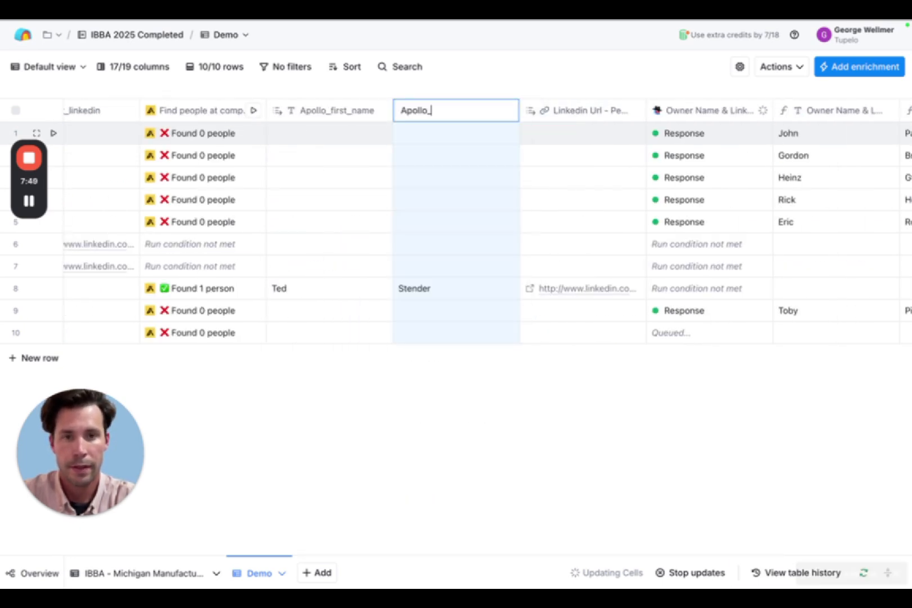
{"action": "left_click", "coordinate": [597, 112]}
{"action": "type", "text": "linkeding"}
Rename the three Claygent output columns as Ai_first_name, AI_last_name and AI_Linkedin.
{"action": "left_click", "coordinate": [710, 111]}
{"action": "left_click", "coordinate": [499, 140]}
{"action": "type", "text": "Ai_first_name"}
{"action": "left_click", "coordinate": [628, 111]}
{"action": "left_click", "coordinate": [625, 140]}
{"action": "type", "text": "AI_last_name"}
{"action": "left_click", "coordinate": [754, 111]}
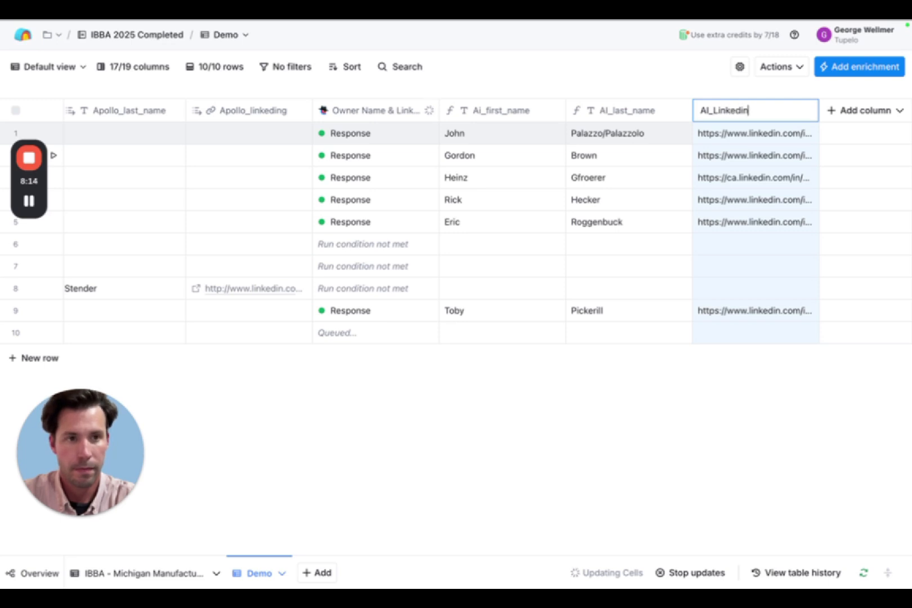
Add a merge column with three inputs and use Clay_first_name as its first try.
{"action": "left_click", "coordinate": [876, 115]}
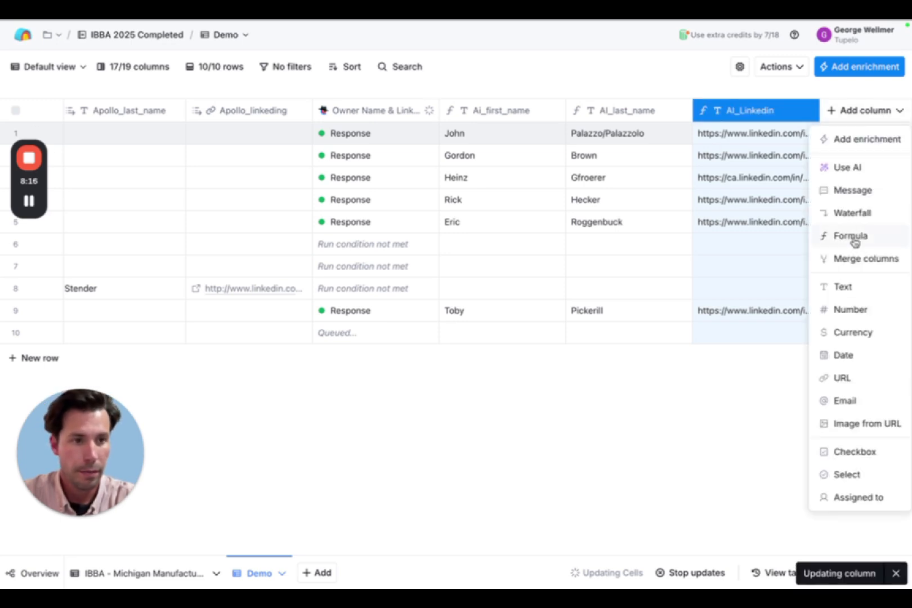
{"action": "left_click", "coordinate": [845, 258]}
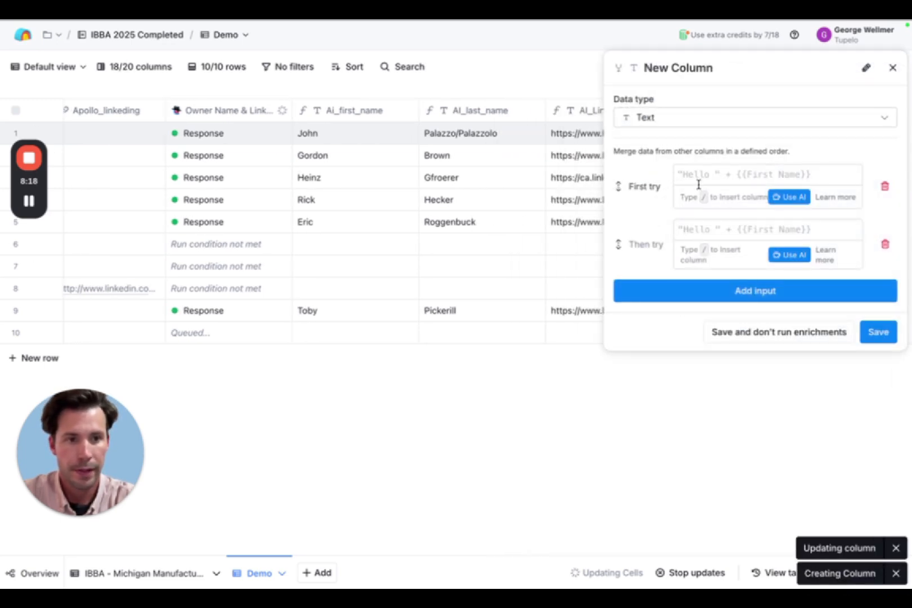
{"action": "left_click", "coordinate": [758, 293]}
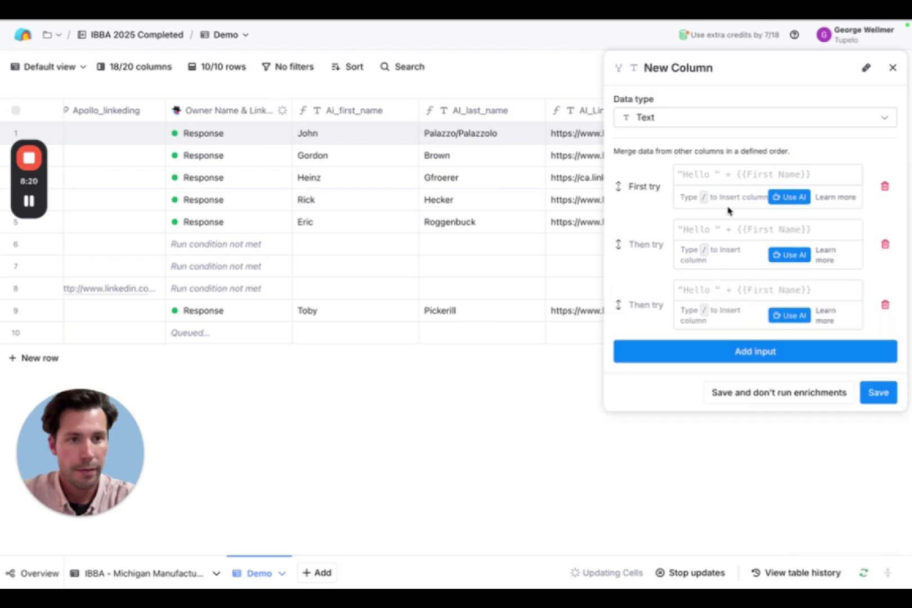
{"action": "left_click", "coordinate": [698, 174]}
{"action": "type", "text": "/"}
{"action": "scroll", "coordinate": [692, 338], "scroll_direction": "down", "scroll_amount": 1}
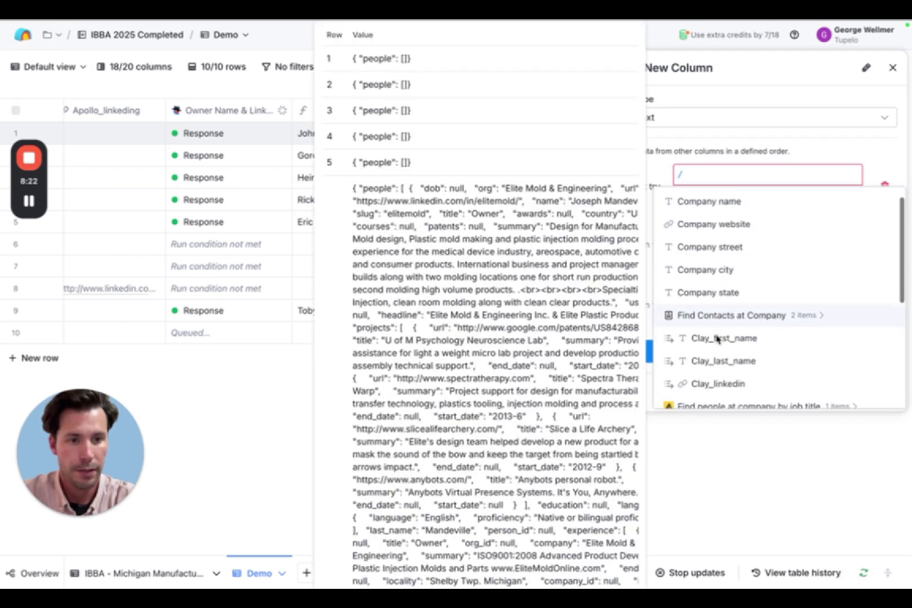
{"action": "left_click", "coordinate": [717, 338]}
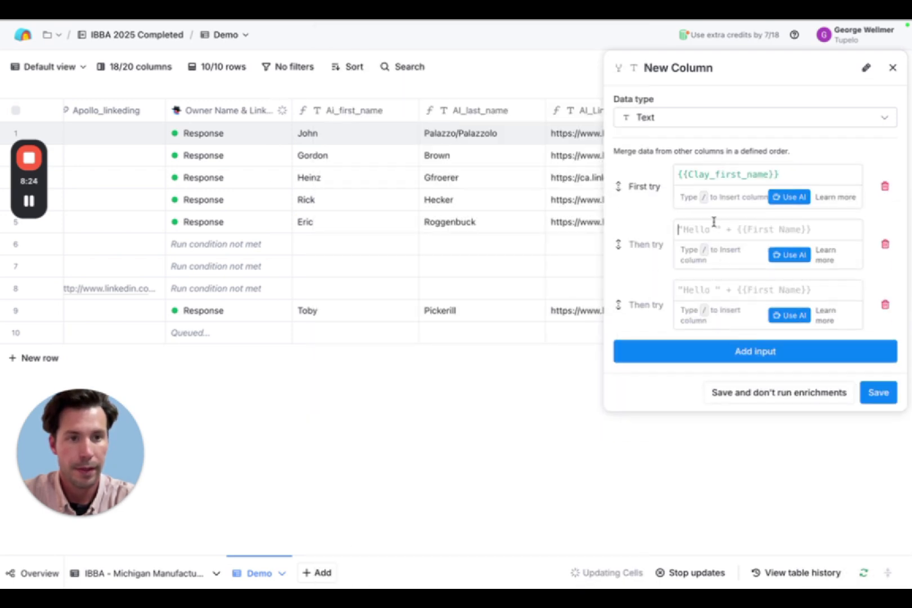
Set Apollo_first_name and Ai_first_name as the second and third fallback inputs of the merge column.
{"action": "type", "text": "/"}
{"action": "scroll", "coordinate": [743, 440], "scroll_direction": "down", "scroll_amount": 3}
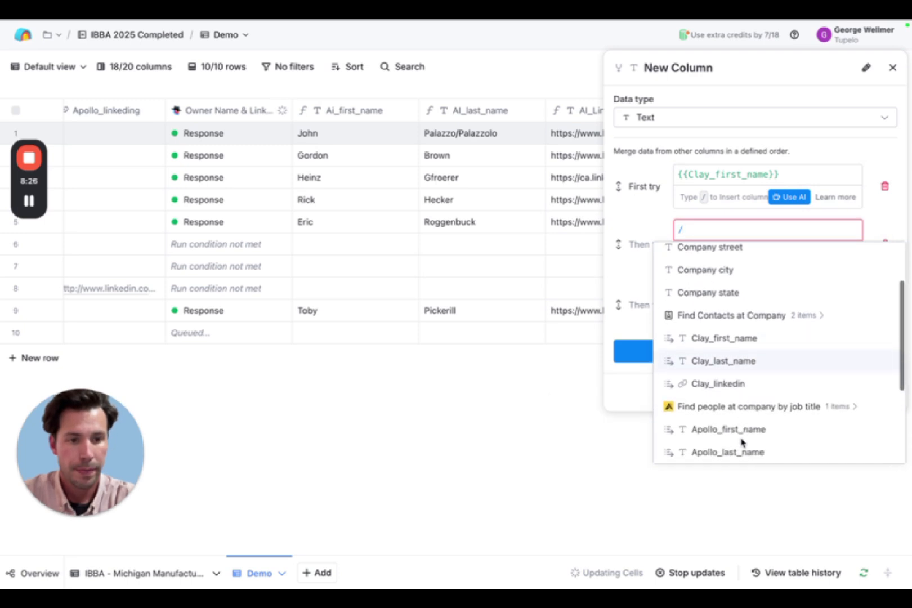
{"action": "left_click", "coordinate": [740, 434]}
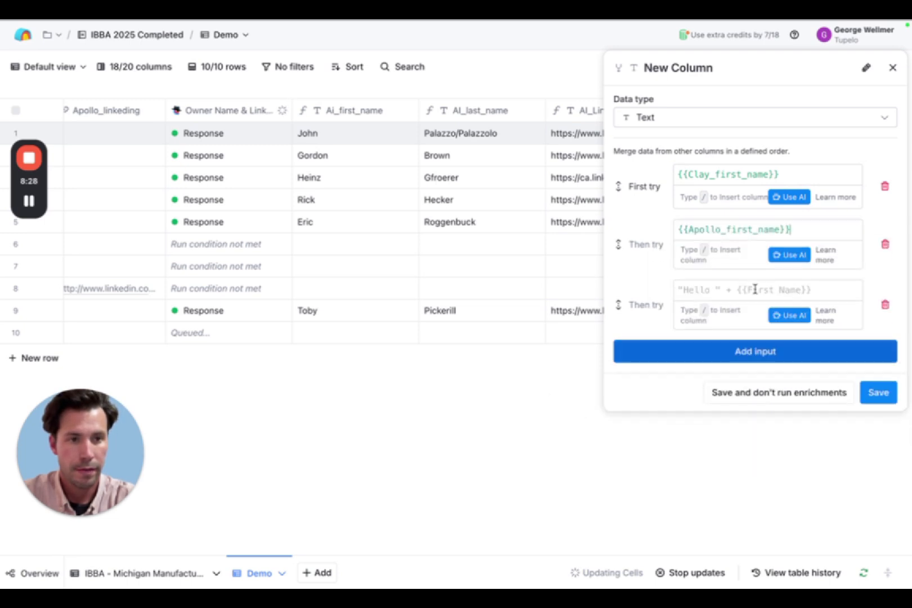
{"action": "left_click", "coordinate": [735, 285]}
{"action": "type", "text": "/"}
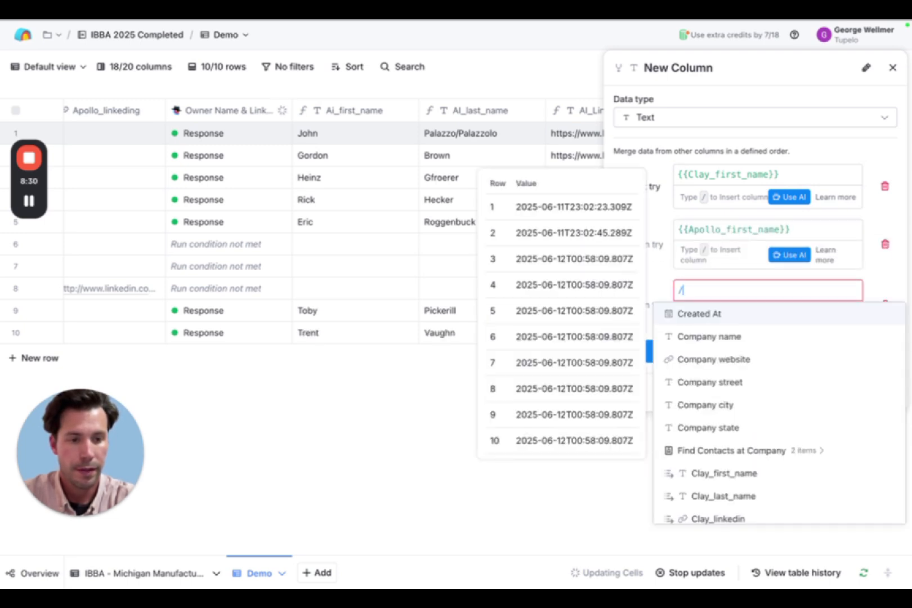
{"action": "type", "text": "las"}
{"action": "key", "text": "BackSpace"}
{"action": "key", "text": "BackSpace"}
{"action": "key", "text": "BackSpace"}
{"action": "type", "text": "fi"}
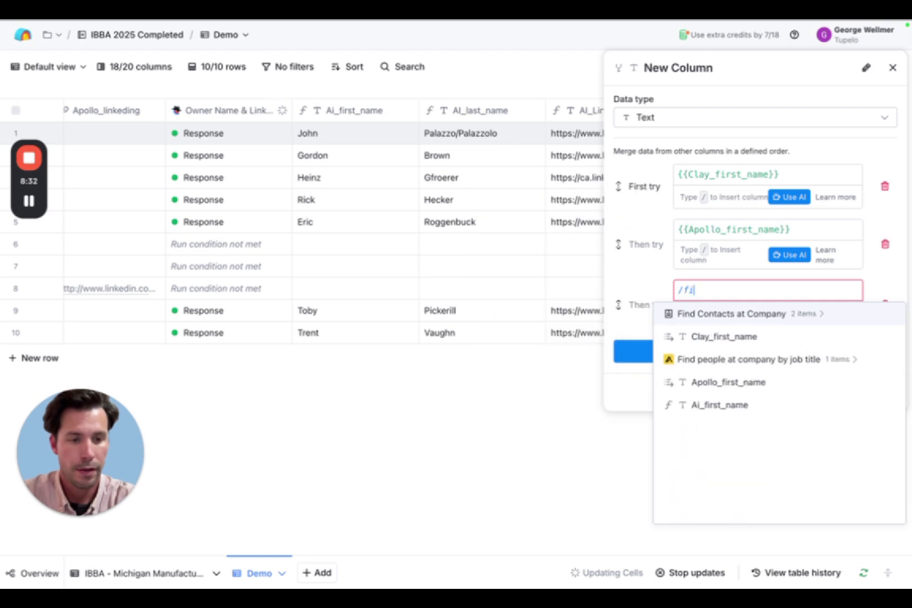
{"action": "left_click", "coordinate": [727, 406]}
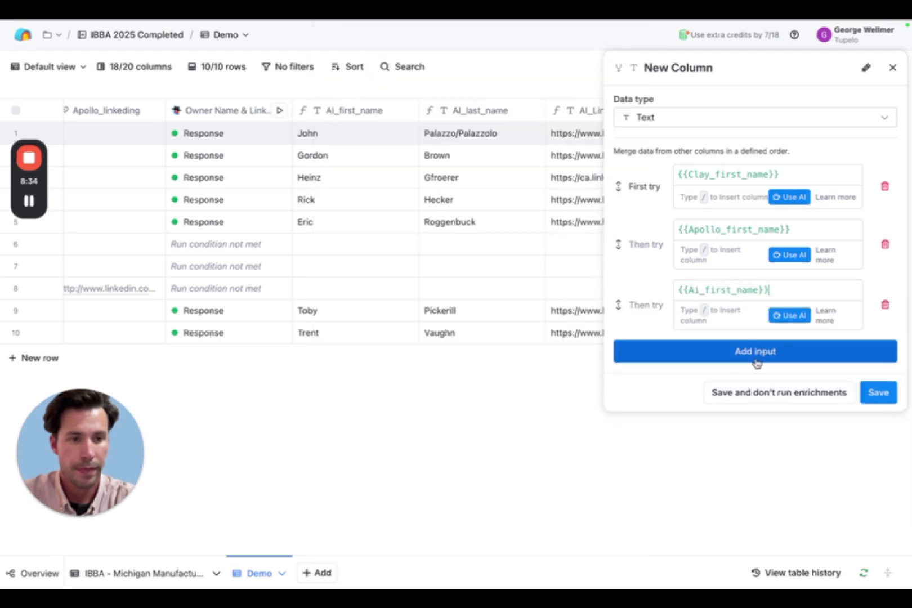
Save the merged first name column and rename it first_name.
{"action": "left_click", "coordinate": [869, 388]}
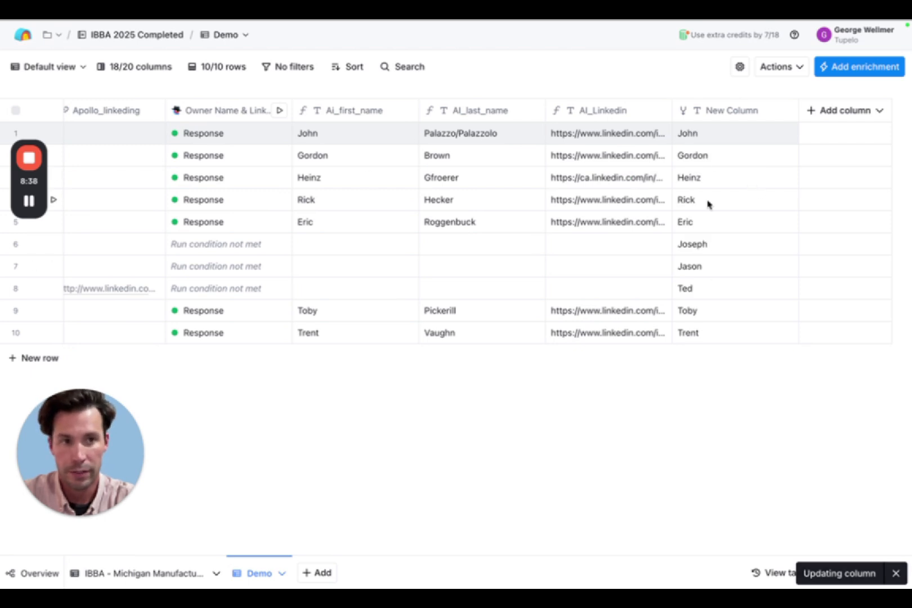
{"action": "left_click", "coordinate": [732, 116]}
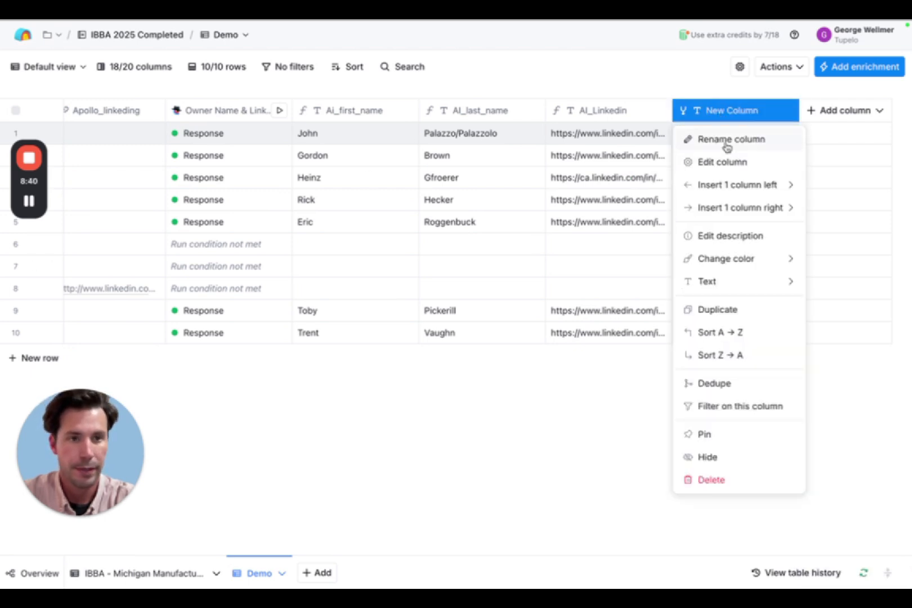
{"action": "left_click", "coordinate": [727, 140]}
{"action": "type", "text": "first_name"}
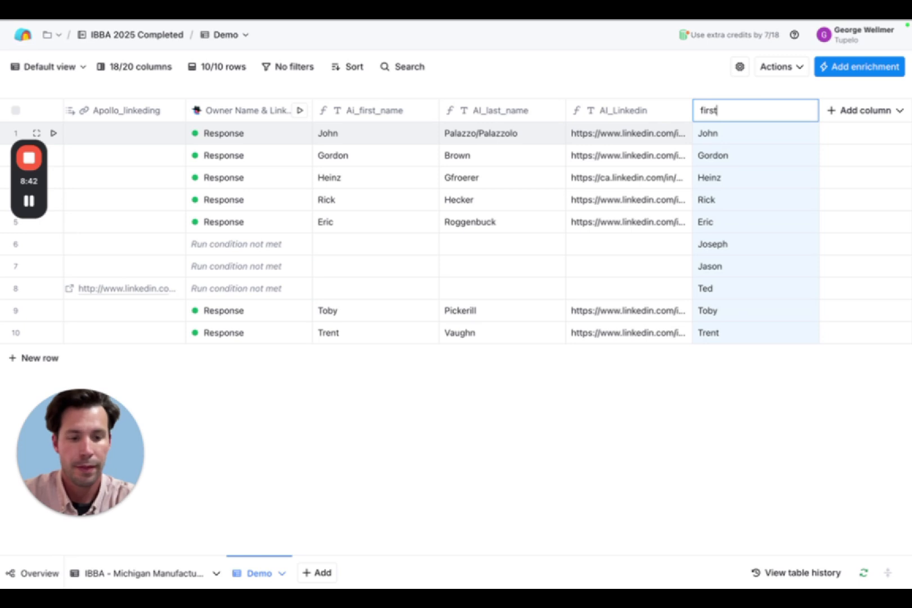
Add a second merge column with three inputs and use Clay_last_name as its first try.
{"action": "left_click", "coordinate": [872, 116]}
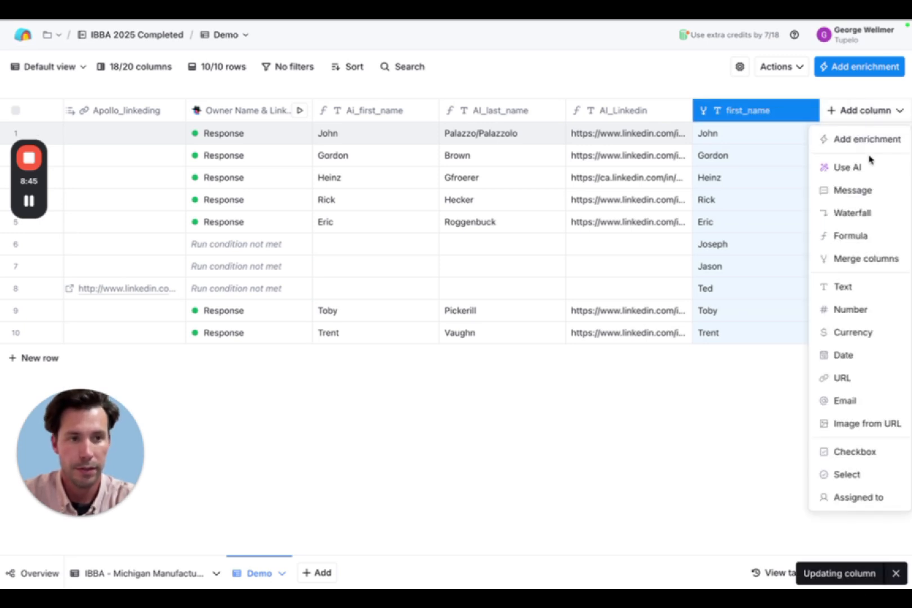
{"action": "left_click", "coordinate": [856, 262]}
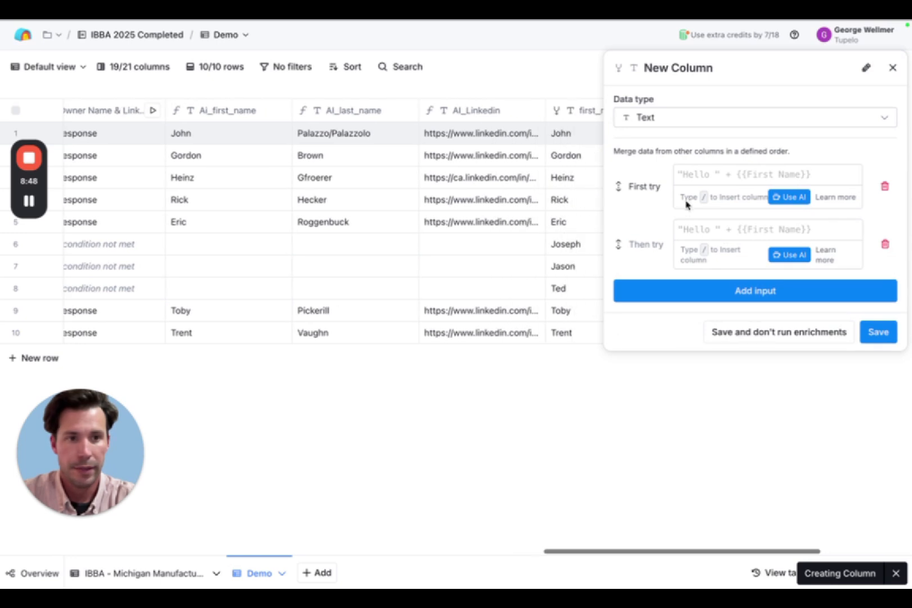
{"action": "left_click", "coordinate": [728, 299]}
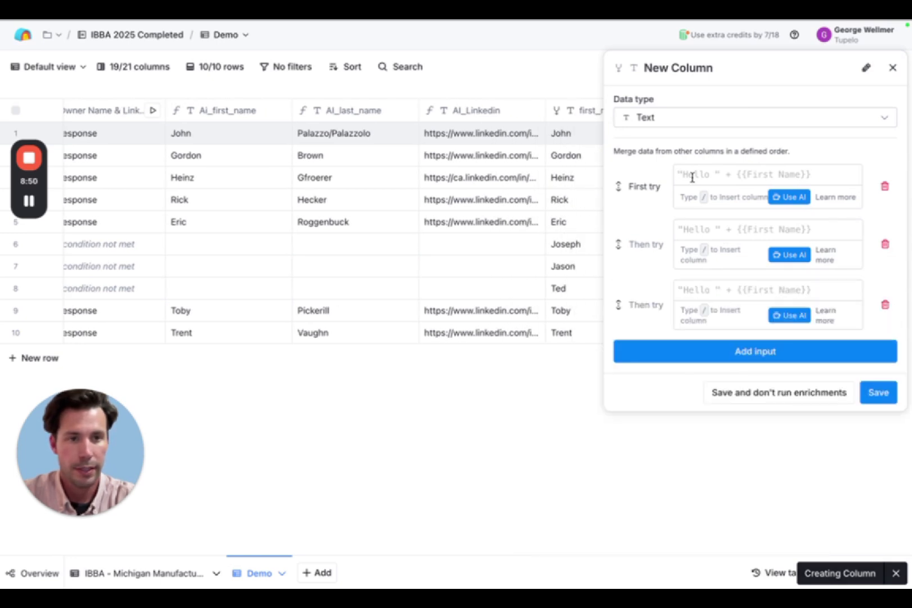
{"action": "left_click", "coordinate": [692, 178]}
{"action": "type", "text": "/l"}
{"action": "left_click", "coordinate": [727, 221]}
Set Apollo_last_name and AI_last_name as the fallback inputs of the last name merge column.
{"action": "left_click", "coordinate": [701, 230]}
{"action": "type", "text": "/"}
{"action": "left_click", "coordinate": [732, 364]}
{"action": "left_click", "coordinate": [701, 290]}
{"action": "type", "text": "/l"}
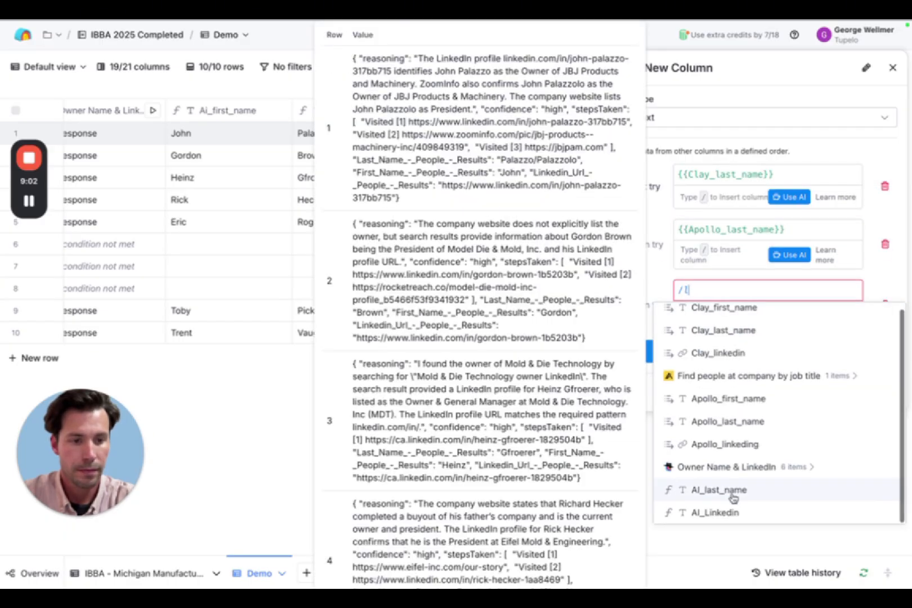
{"action": "left_click", "coordinate": [733, 497]}
Save the merged last name column and rename it last_name.
{"action": "left_click", "coordinate": [738, 352]}
{"action": "double_click", "coordinate": [746, 110]}
{"action": "type", "text": "last_name"}
Add a third merge column with three inputs and use Clay_linkedin as its first try.
{"action": "left_click", "coordinate": [866, 111]}
{"action": "left_click", "coordinate": [862, 261]}
{"action": "left_click", "coordinate": [728, 298]}
{"action": "left_click", "coordinate": [701, 176]}
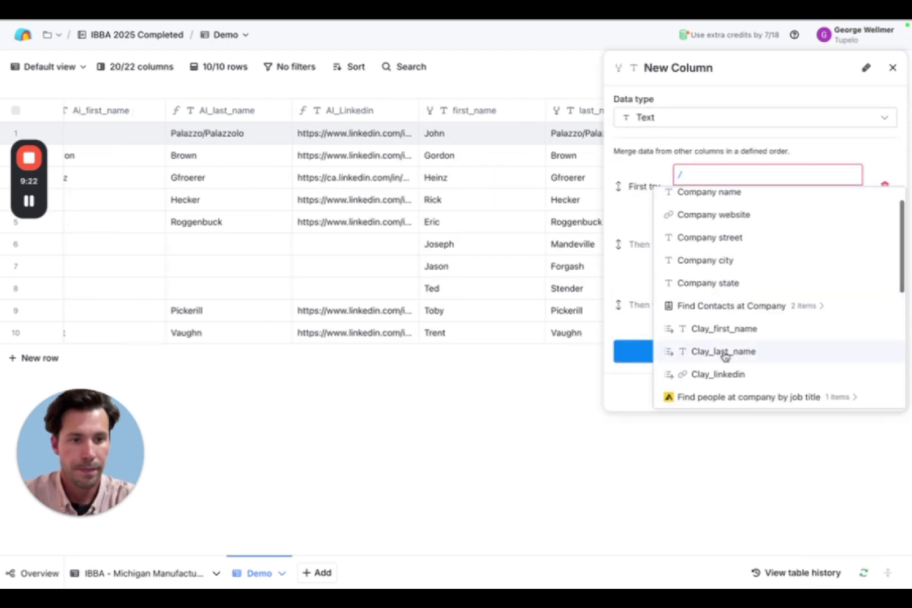
{"action": "left_click", "coordinate": [721, 374]}
Set Apollo_linkeding and AI_Linkedin as the fallback inputs and save the merged column under the name Linkedin.
{"action": "left_click", "coordinate": [701, 230]}
{"action": "type", "text": "/link"}
{"action": "left_click", "coordinate": [733, 276]}
{"action": "left_click", "coordinate": [701, 290]}
{"action": "type", "text": "/link"}
{"action": "left_click", "coordinate": [745, 385]}
{"action": "left_click", "coordinate": [878, 413]}
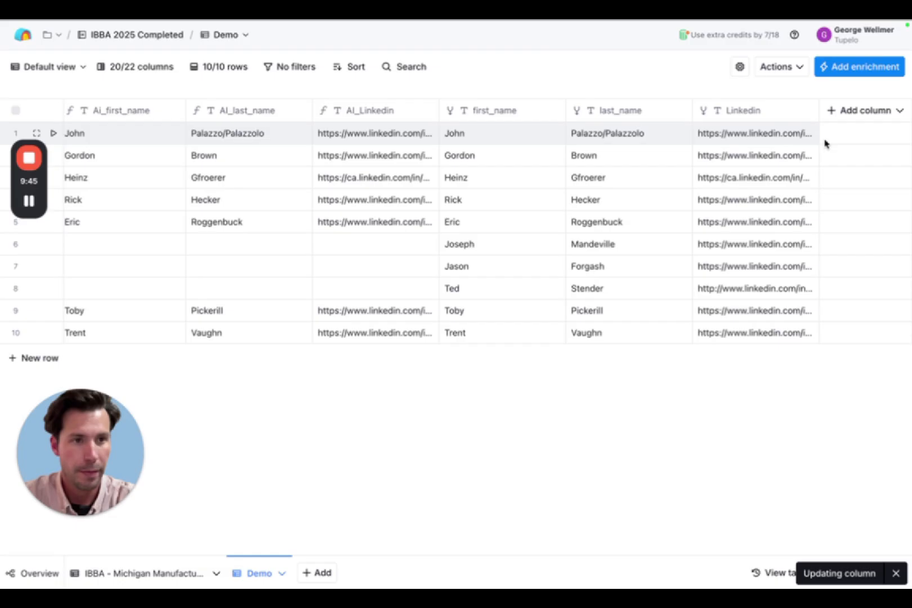
Add another merge column with a single input and open the AI formula generator for it.
{"action": "left_click", "coordinate": [870, 112]}
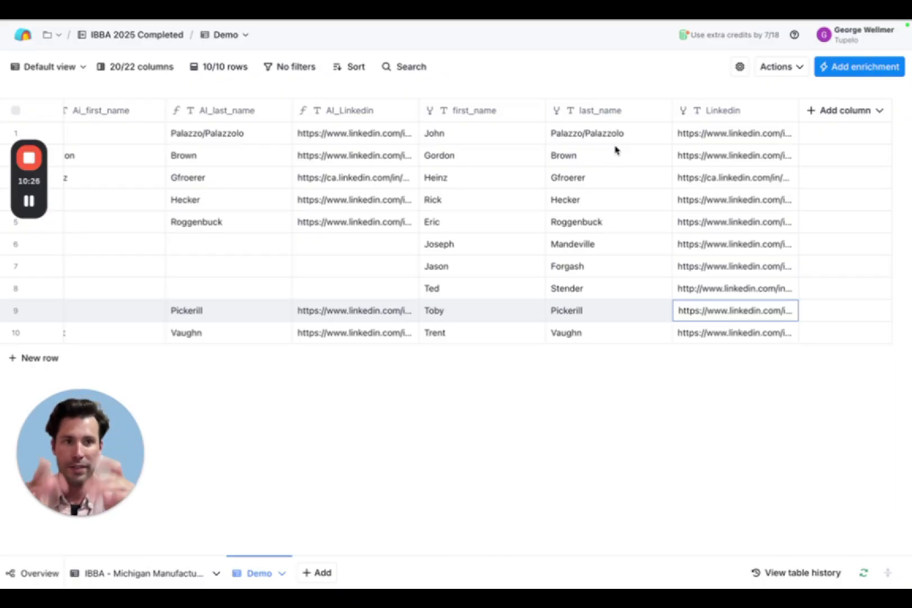
{"action": "left_click", "coordinate": [836, 112]}
{"action": "left_click", "coordinate": [857, 259]}
{"action": "left_click", "coordinate": [793, 198]}
{"action": "left_click", "coordinate": [299, 216]}
Describe the formula as "Merge first_name and last_name so the owner's name appears in a single cell", inserting both column references.
{"action": "type", "text": "Merge /"}
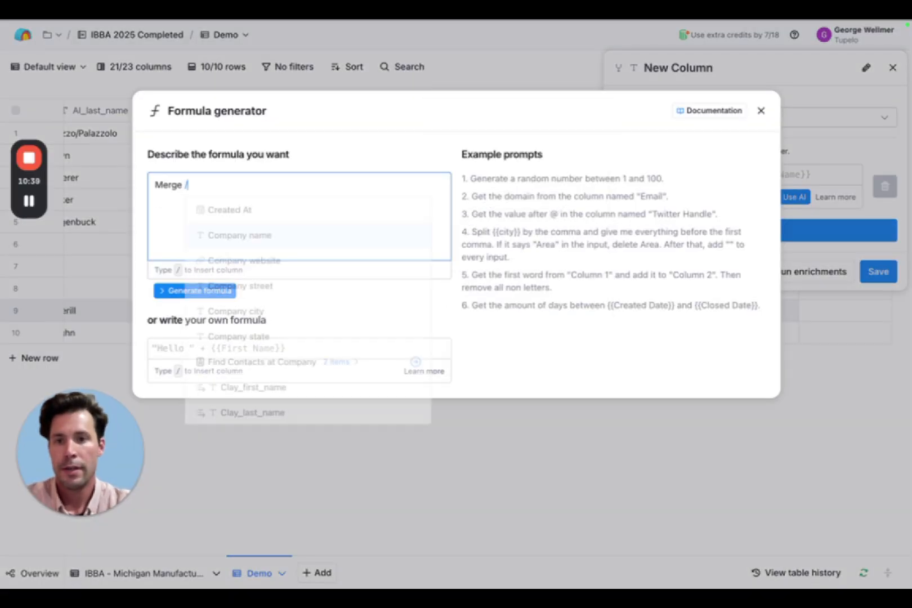
{"action": "scroll", "coordinate": [264, 340], "scroll_direction": "down", "scroll_amount": 10}
{"action": "left_click", "coordinate": [264, 341]}
{"action": "type", "text": "and /"}
{"action": "left_click", "coordinate": [379, 365]}
{"action": "type", "text": "so the owner's name appears in a single cell"}
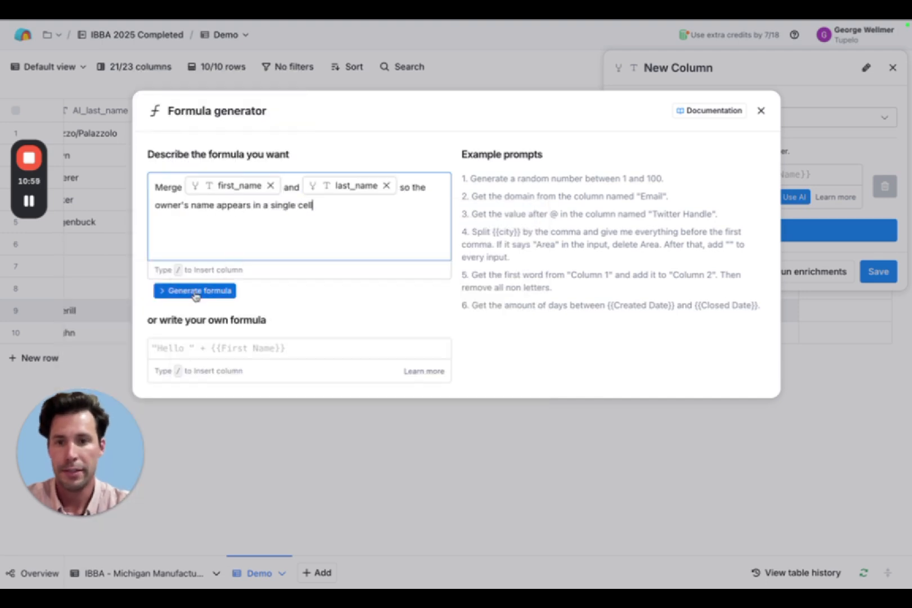
Generate and save the name-merging formula, and rename the resulting column full_name.
{"action": "left_click", "coordinate": [197, 291]}
{"action": "left_click", "coordinate": [614, 379]}
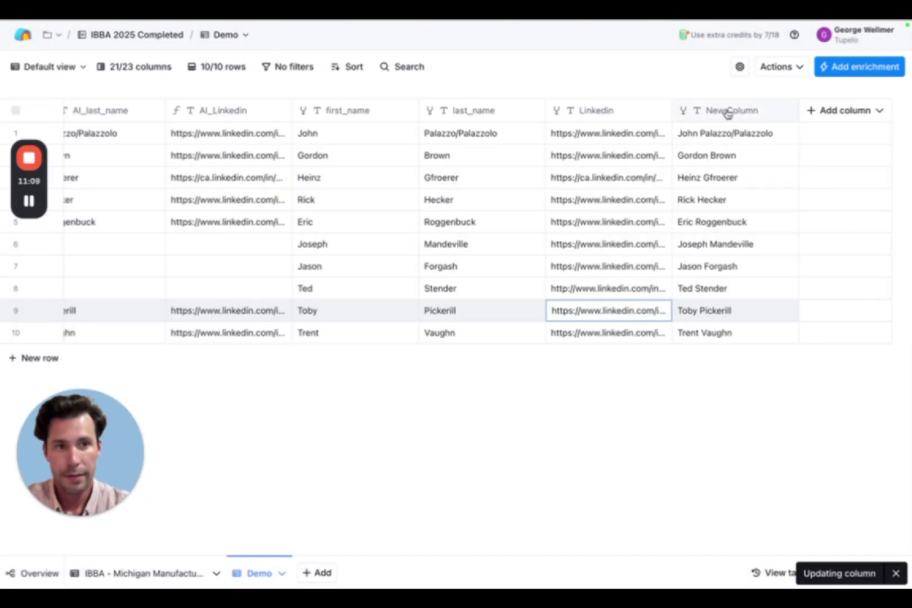
{"action": "left_click", "coordinate": [726, 112]}
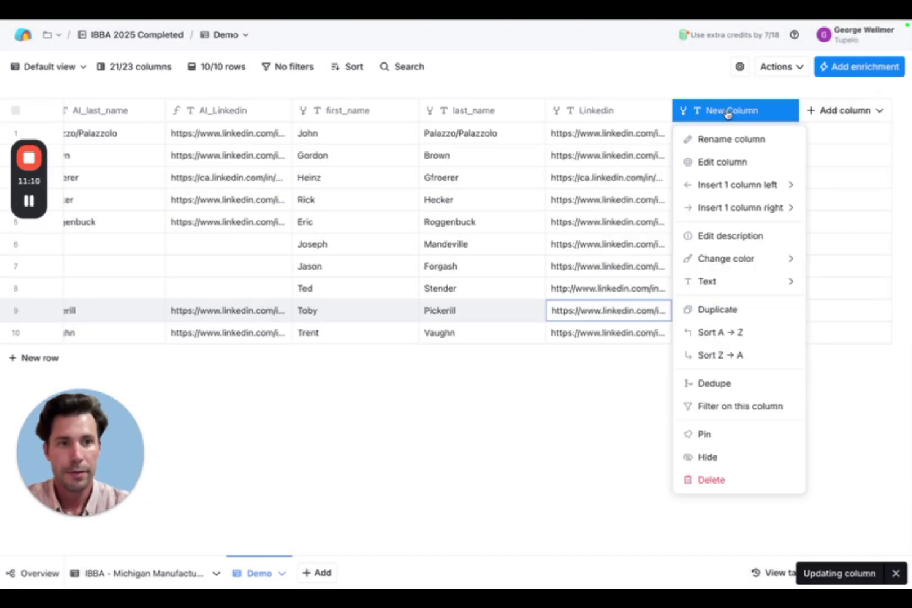
{"action": "left_click", "coordinate": [722, 145]}
{"action": "type", "text": "full_name"}
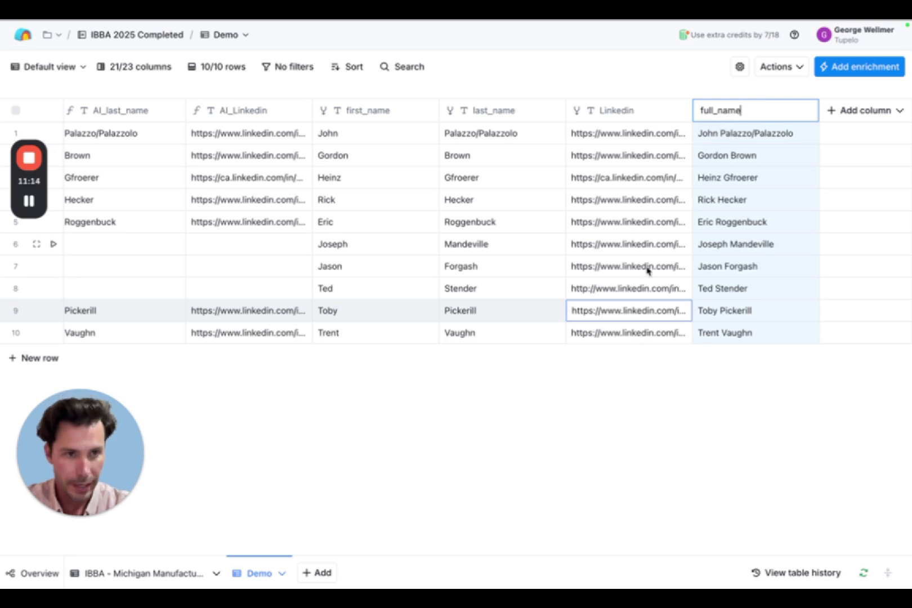
{"action": "key", "text": "Return"}
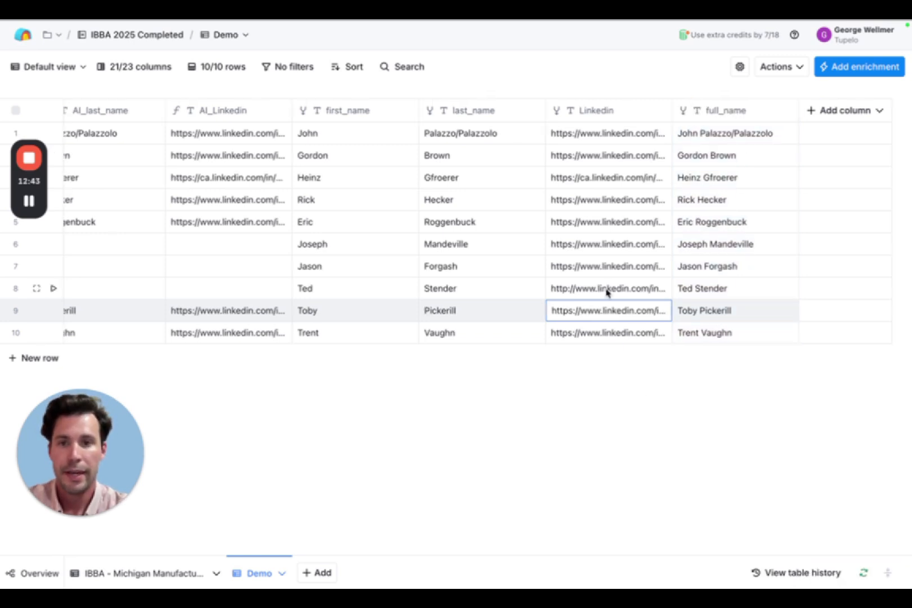
Review the table from the company details through the Clay, Apollo and Claygent enrichments to the merged owner columns.
{"action": "scroll", "coordinate": [606, 292], "scroll_direction": "left", "scroll_amount": 15}
{"action": "scroll", "coordinate": [606, 292], "scroll_direction": "left", "scroll_amount": 3}
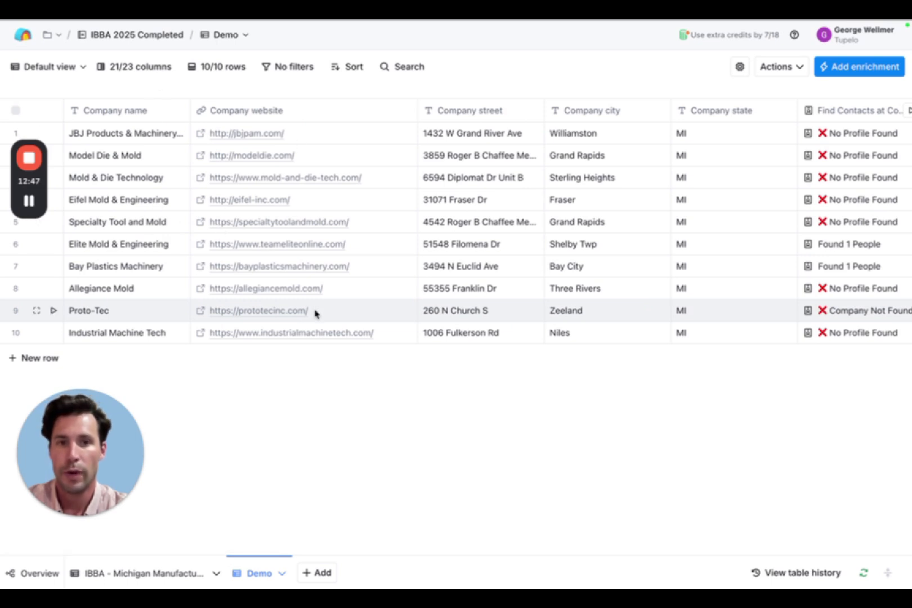
{"action": "scroll", "coordinate": [315, 314], "scroll_direction": "right", "scroll_amount": 3}
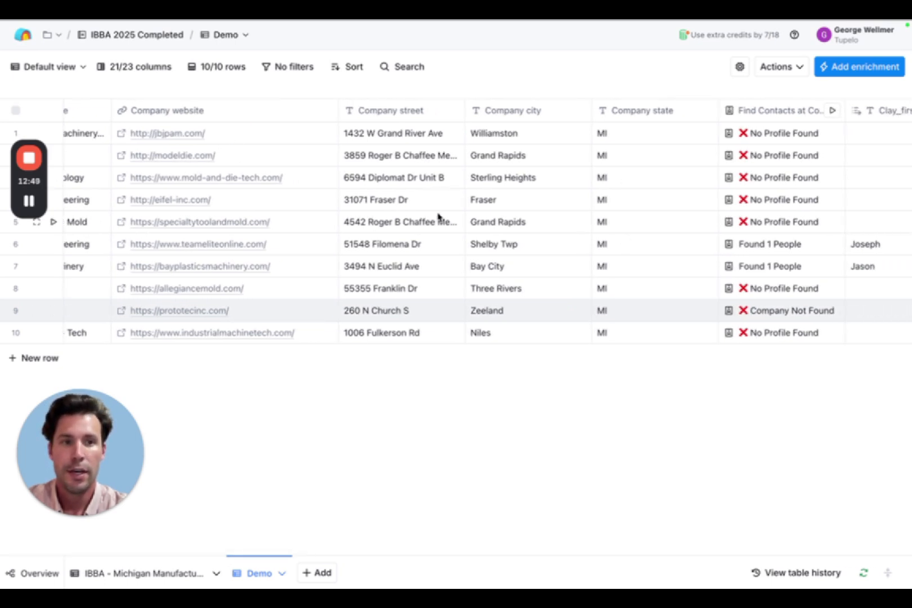
{"action": "scroll", "coordinate": [440, 219], "scroll_direction": "right", "scroll_amount": 12}
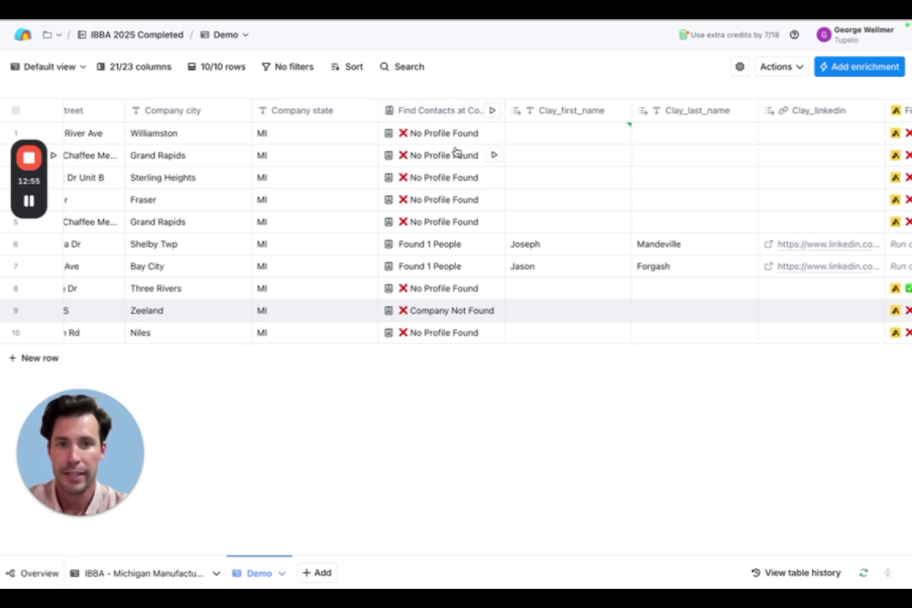
{"action": "scroll", "coordinate": [453, 222], "scroll_direction": "right", "scroll_amount": 10}
{"action": "scroll", "coordinate": [639, 238], "scroll_direction": "right", "scroll_amount": 20}
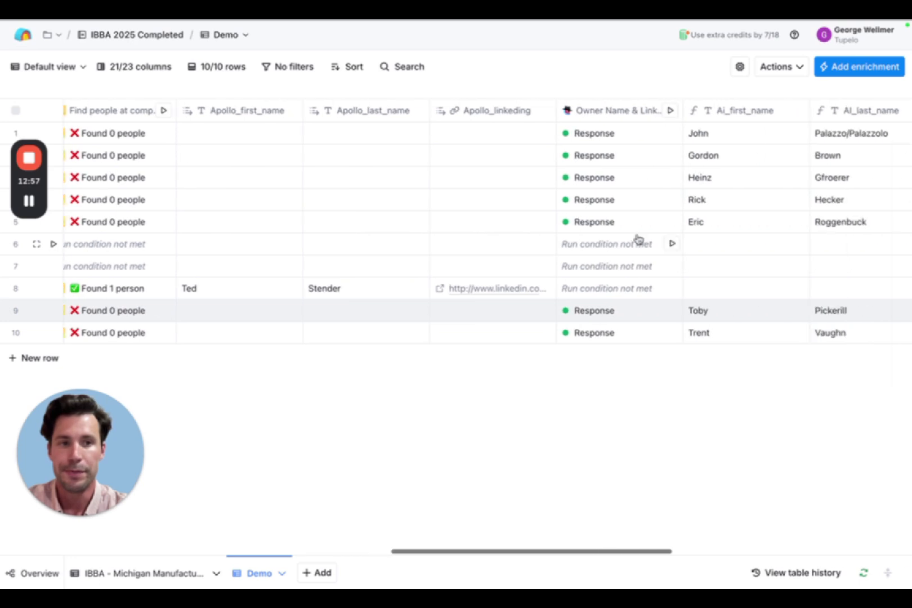
{"action": "scroll", "coordinate": [577, 238], "scroll_direction": "right", "scroll_amount": 5}
{"action": "scroll", "coordinate": [575, 237], "scroll_direction": "right", "scroll_amount": 20}
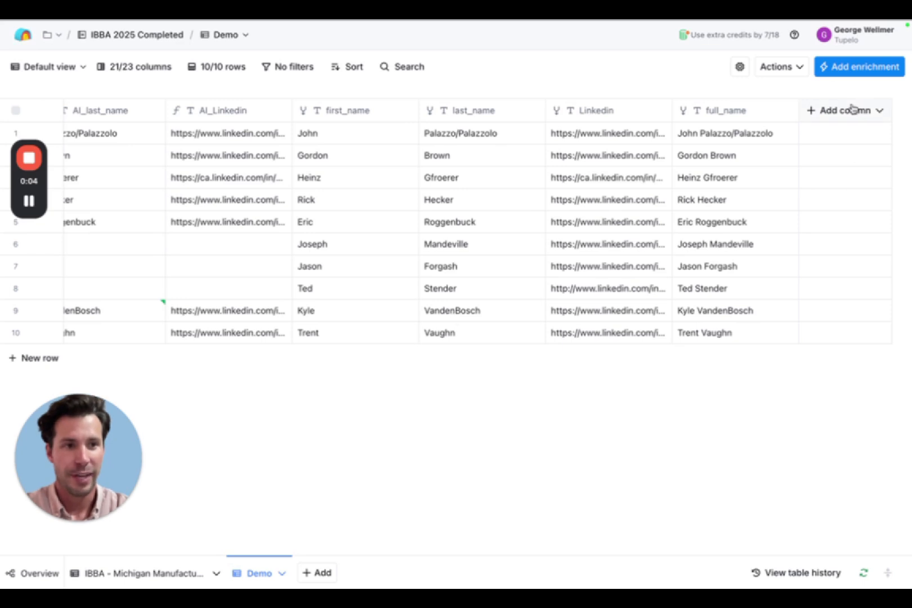
Add a new enrichment column using Prospeo's Find Work Email action.
{"action": "left_click", "coordinate": [854, 109]}
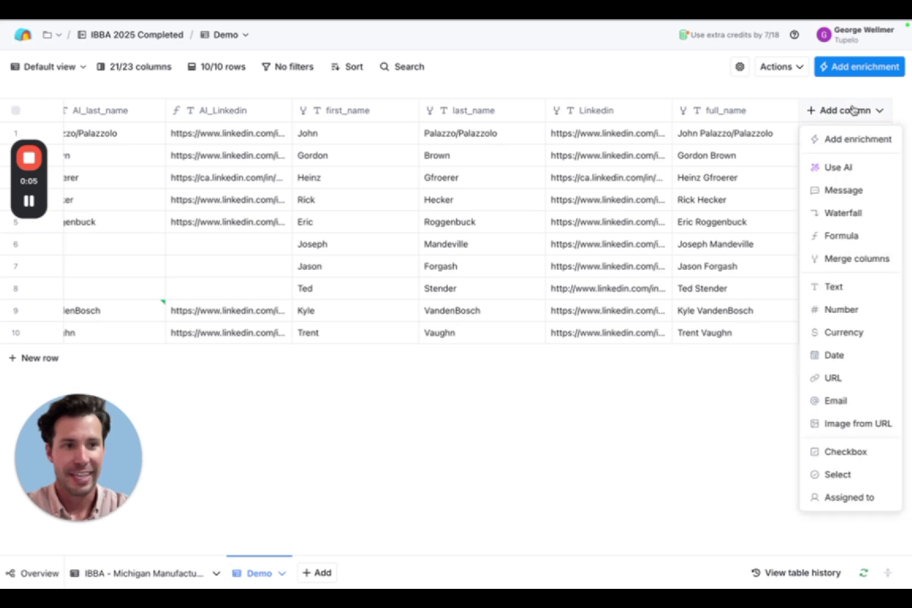
{"action": "left_click", "coordinate": [852, 139]}
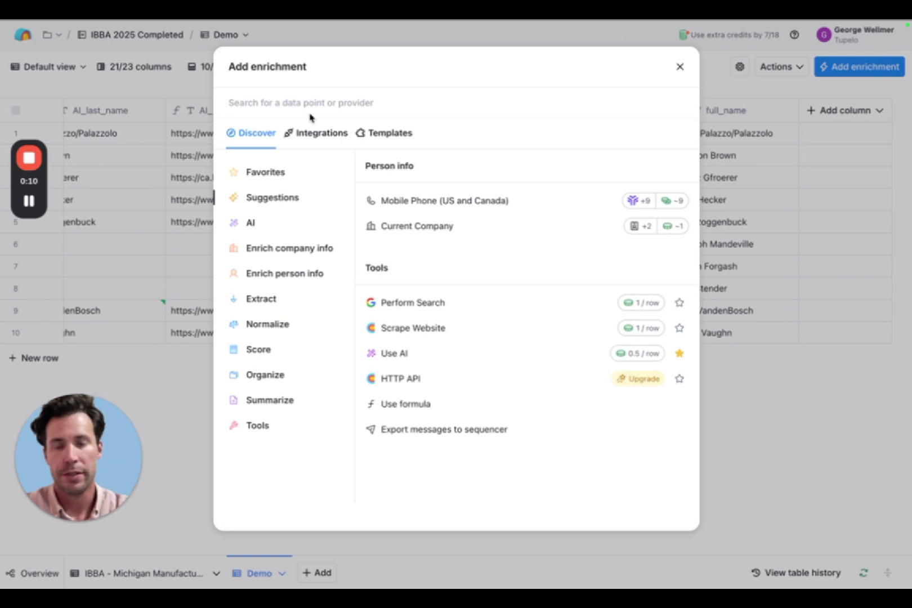
{"action": "type", "text": "prospeo"}
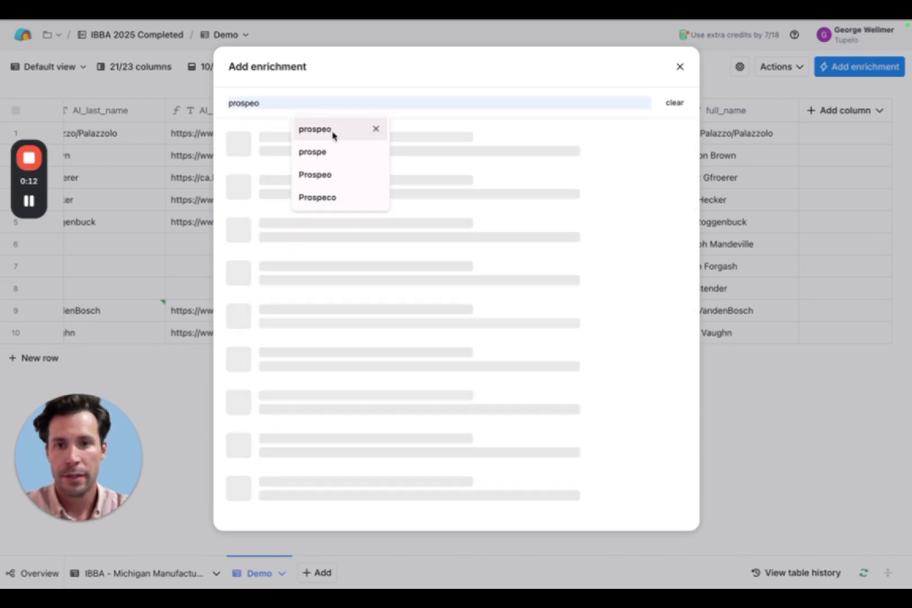
{"action": "left_click", "coordinate": [333, 133]}
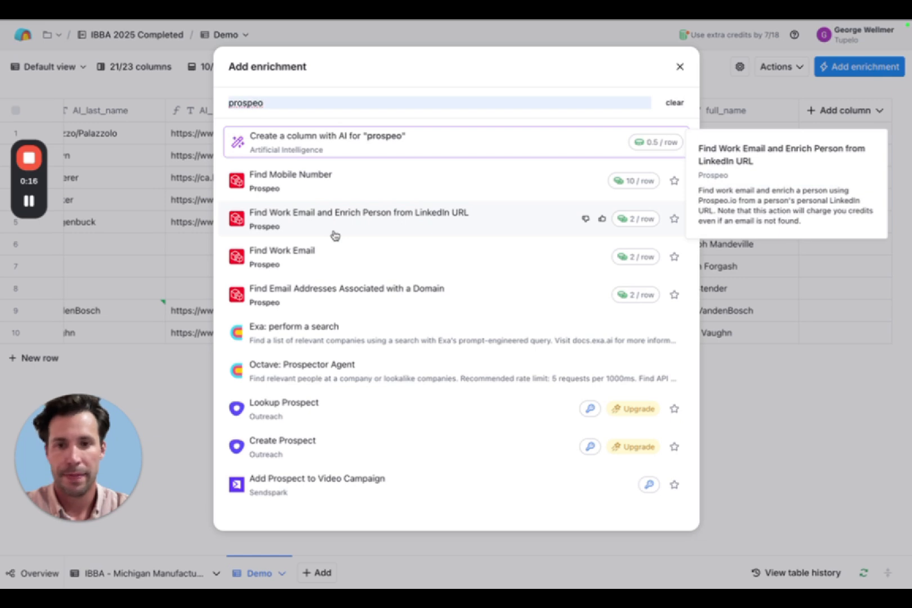
{"action": "left_click", "coordinate": [323, 268]}
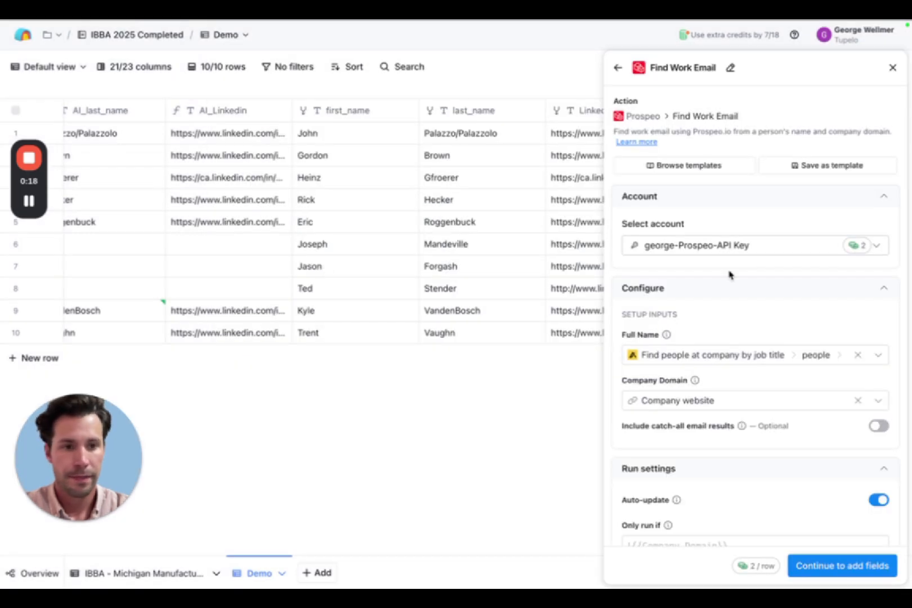
Map the Prospeo enrichment's Full Name input to the full_name column.
{"action": "left_click", "coordinate": [734, 358]}
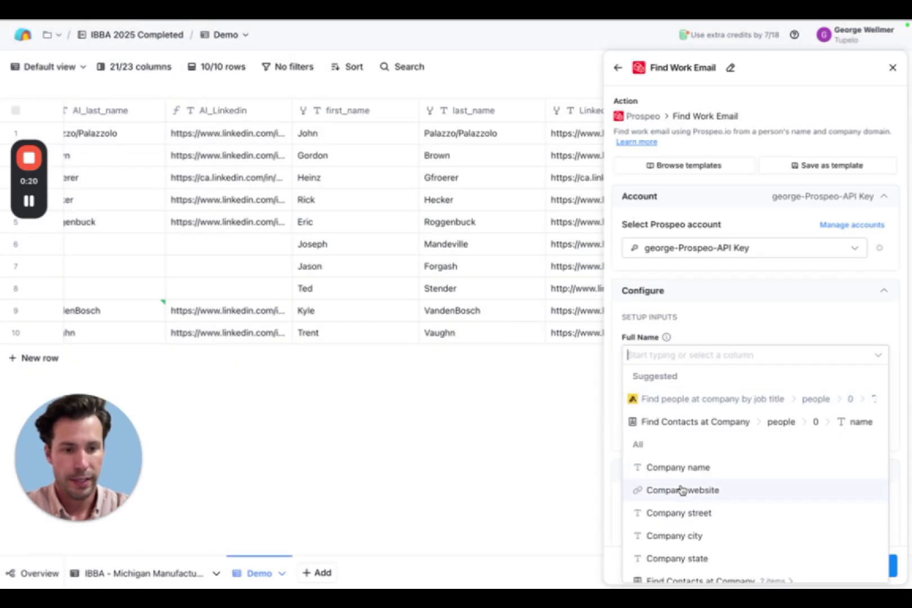
{"action": "scroll", "coordinate": [681, 502], "scroll_direction": "down", "scroll_amount": 5}
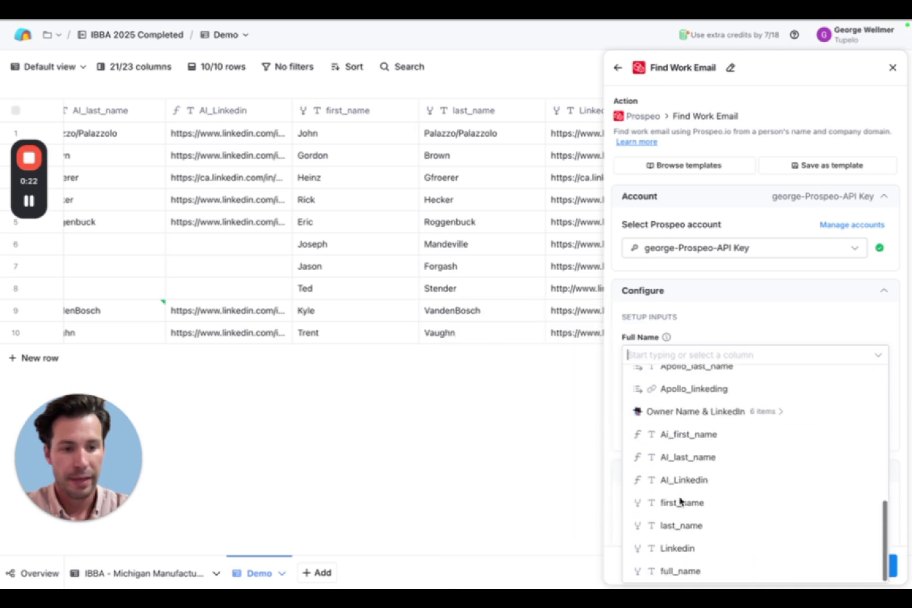
{"action": "left_click", "coordinate": [681, 572]}
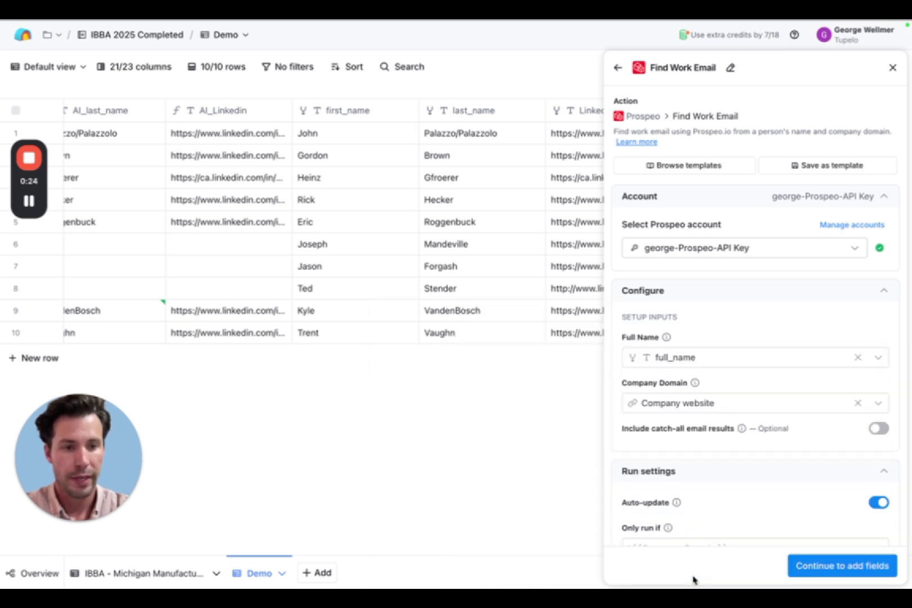
Output only the Email field as a table column, then save and run the Prospeo enrichment.
{"action": "scroll", "coordinate": [697, 403], "scroll_direction": "down", "scroll_amount": 2}
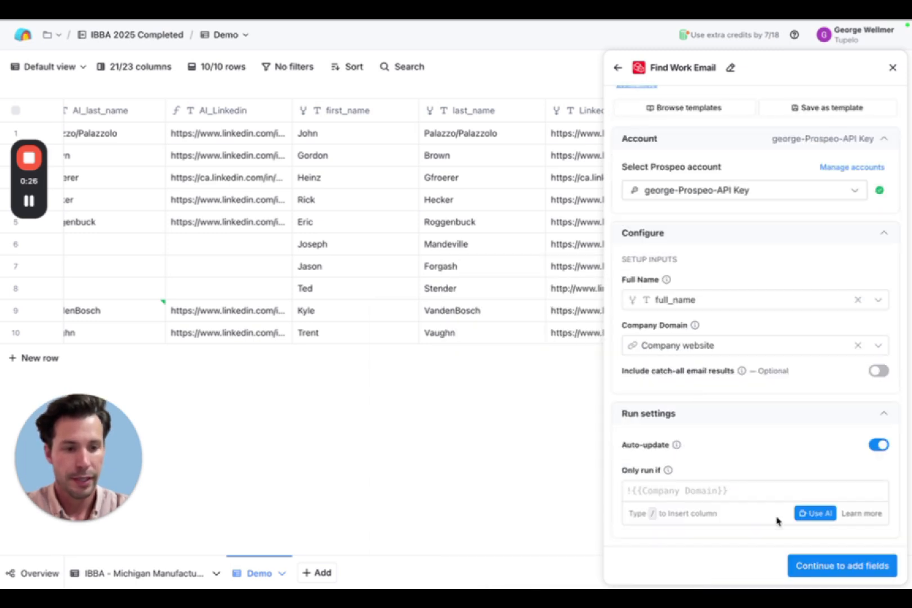
{"action": "left_click", "coordinate": [823, 567]}
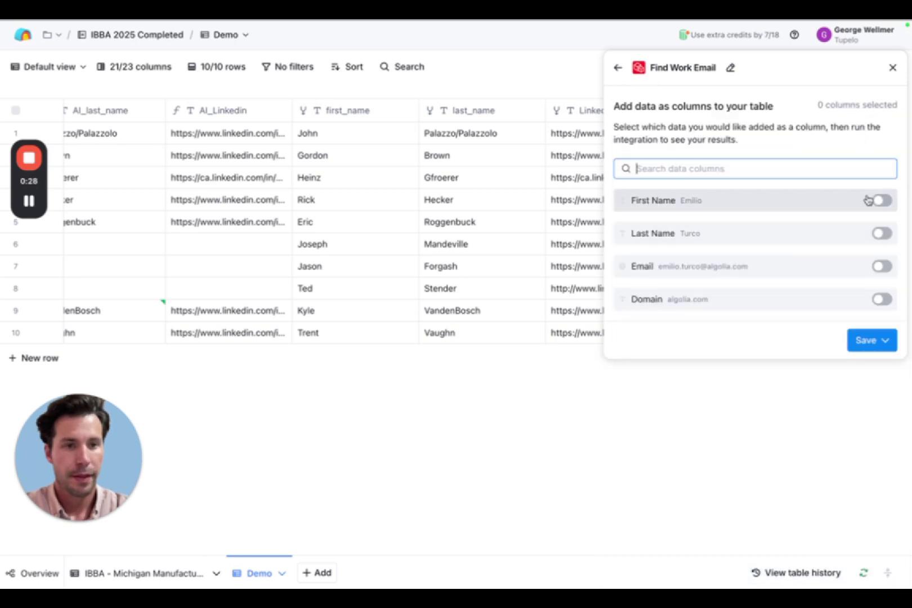
{"action": "left_click", "coordinate": [880, 266]}
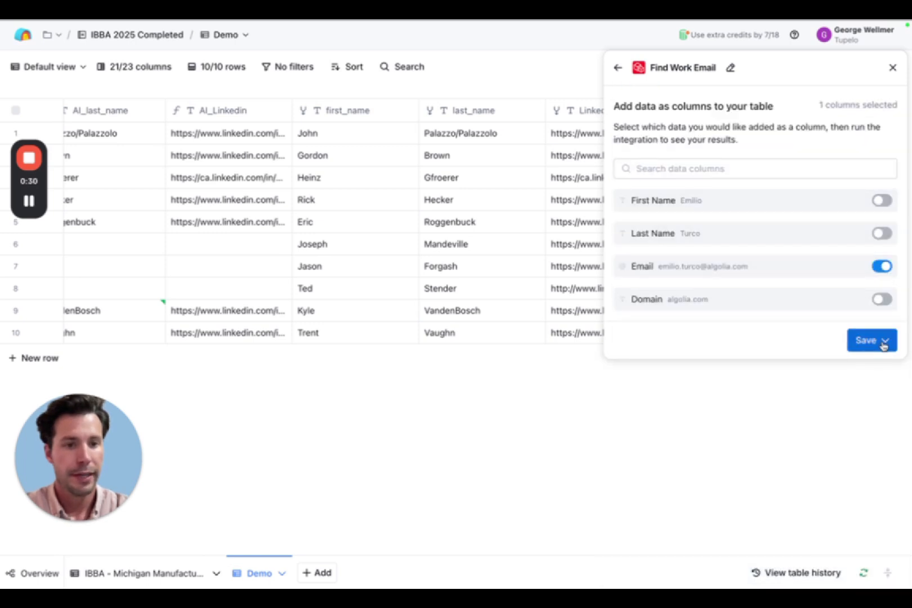
{"action": "left_click", "coordinate": [874, 344]}
{"action": "left_click", "coordinate": [814, 373]}
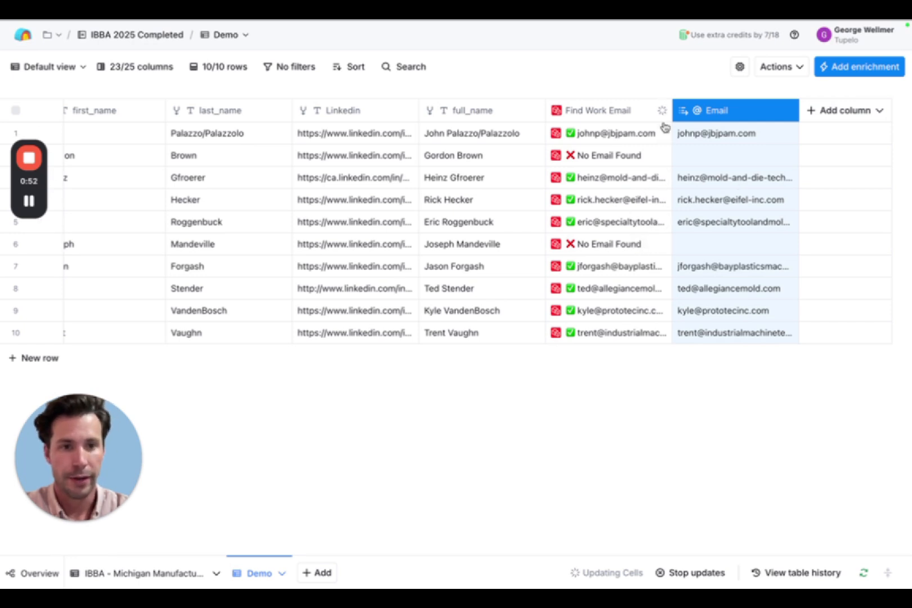
Add a Findymail Find Work Email enrichment that takes its Full Name input from the full_name column.
{"action": "left_click", "coordinate": [838, 117]}
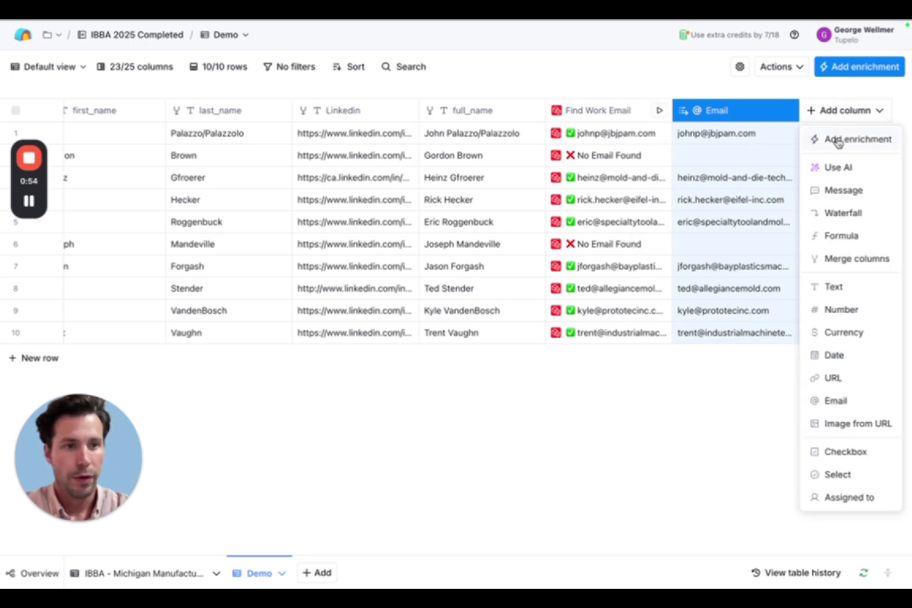
{"action": "left_click", "coordinate": [839, 142]}
{"action": "left_click", "coordinate": [285, 108]}
{"action": "type", "text": "findy"}
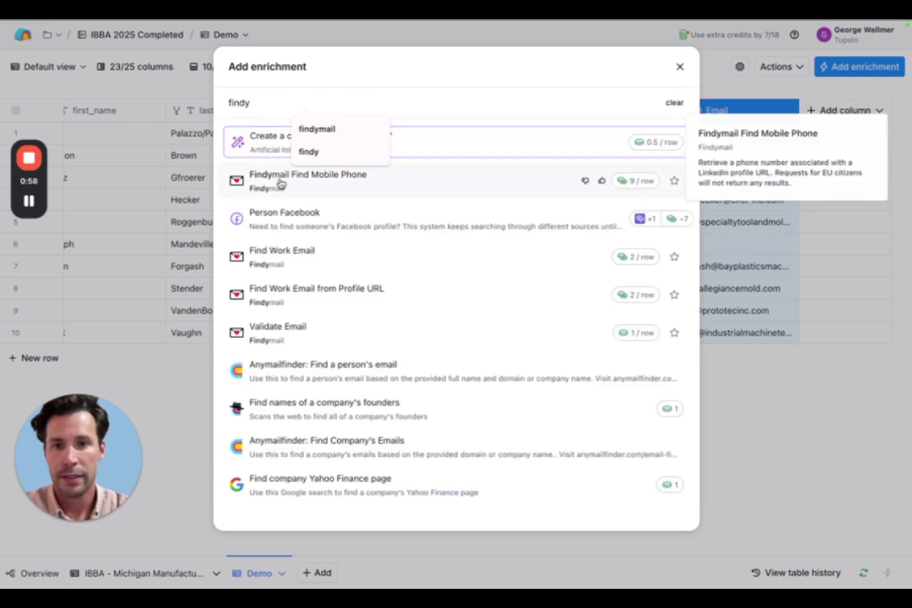
{"action": "left_click", "coordinate": [283, 265]}
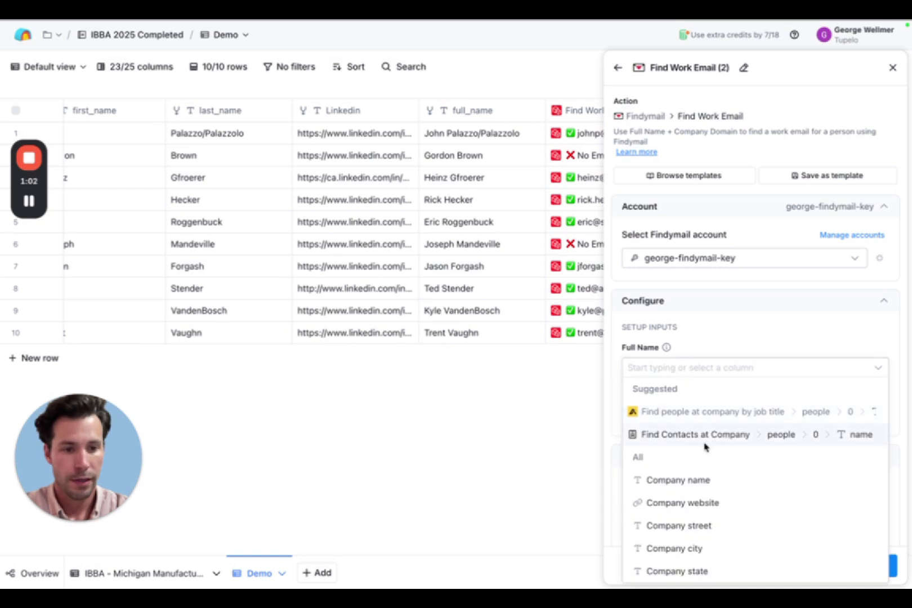
{"action": "scroll", "coordinate": [705, 446], "scroll_direction": "down", "scroll_amount": 5}
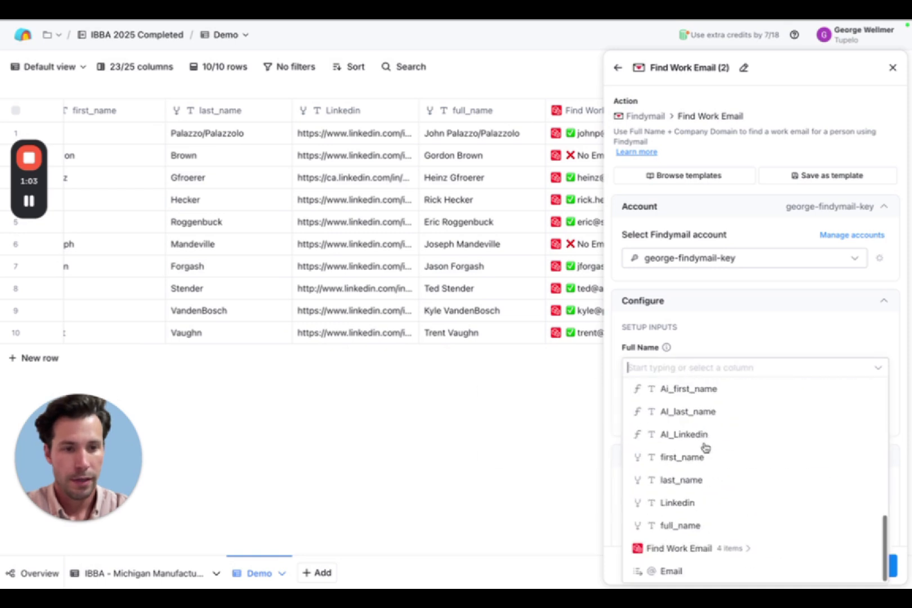
{"action": "left_click", "coordinate": [699, 526]}
Generate and save an AI run condition for the Findymail enrichment from "only run when Email is blank", inserting the Email column reference.
{"action": "scroll", "coordinate": [711, 411], "scroll_direction": "down", "scroll_amount": 1}
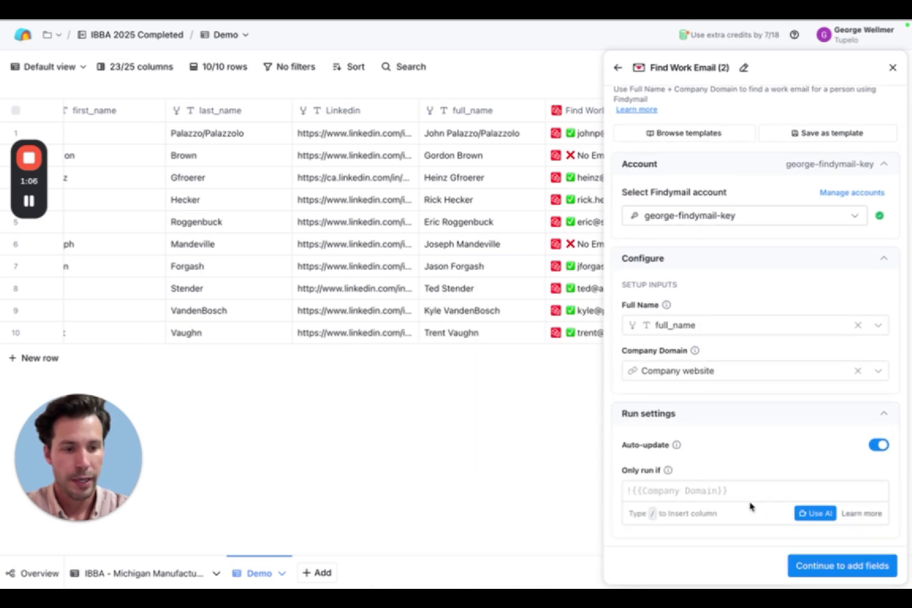
{"action": "left_click", "coordinate": [811, 514]}
{"action": "type", "text": "only run"}
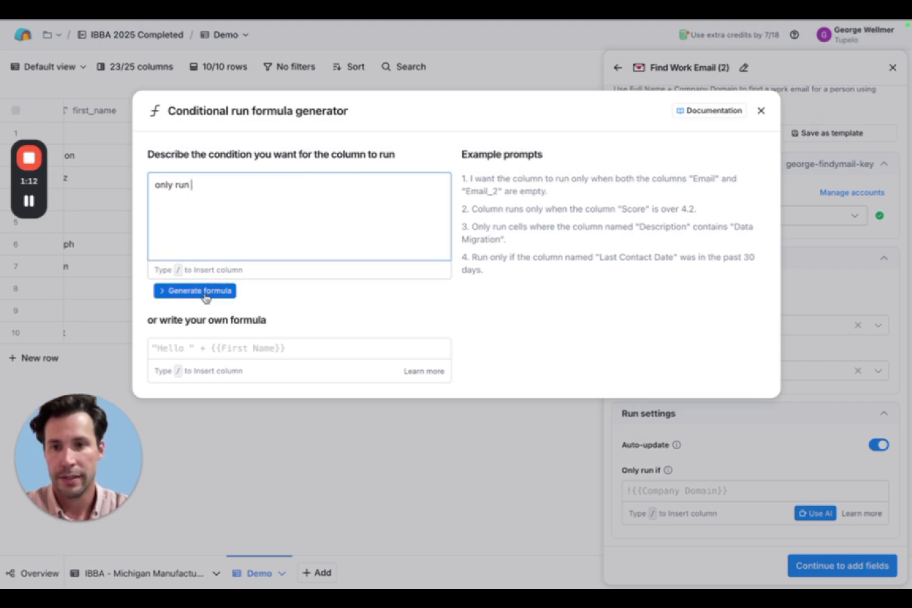
{"action": "type", "text": " w"}
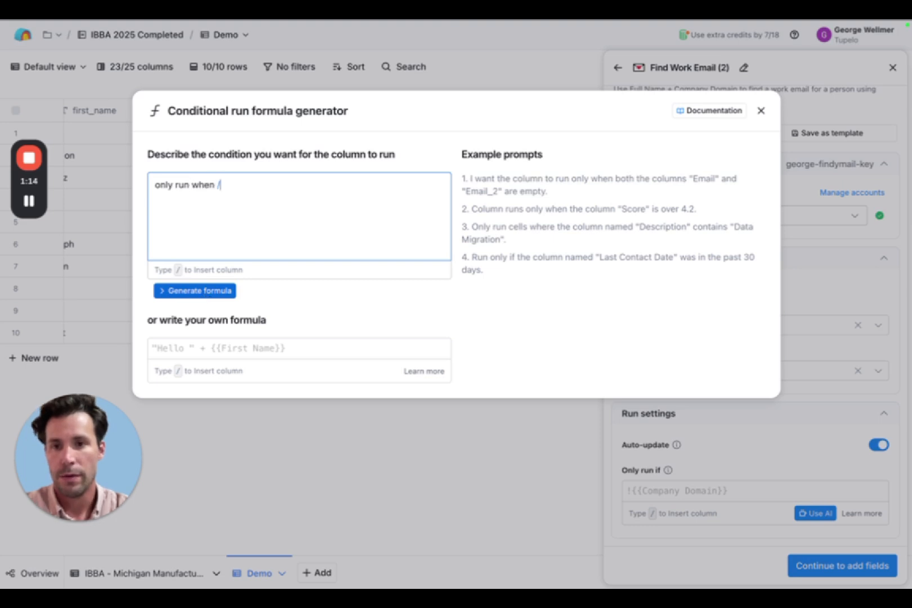
{"action": "type", "text": "hen /"}
{"action": "scroll", "coordinate": [245, 321], "scroll_direction": "down", "scroll_amount": 5}
{"action": "left_click", "coordinate": [277, 409]}
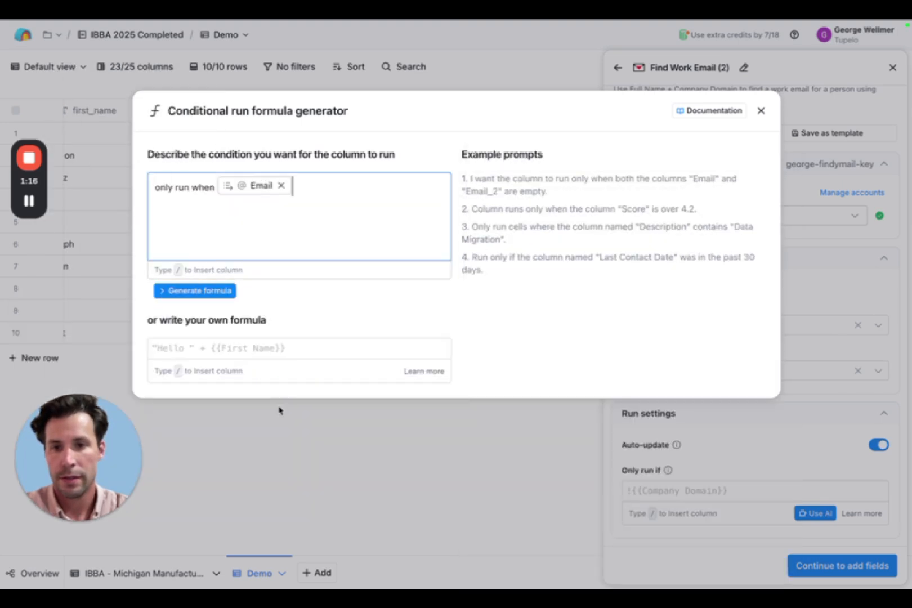
{"action": "type", "text": "is blank"}
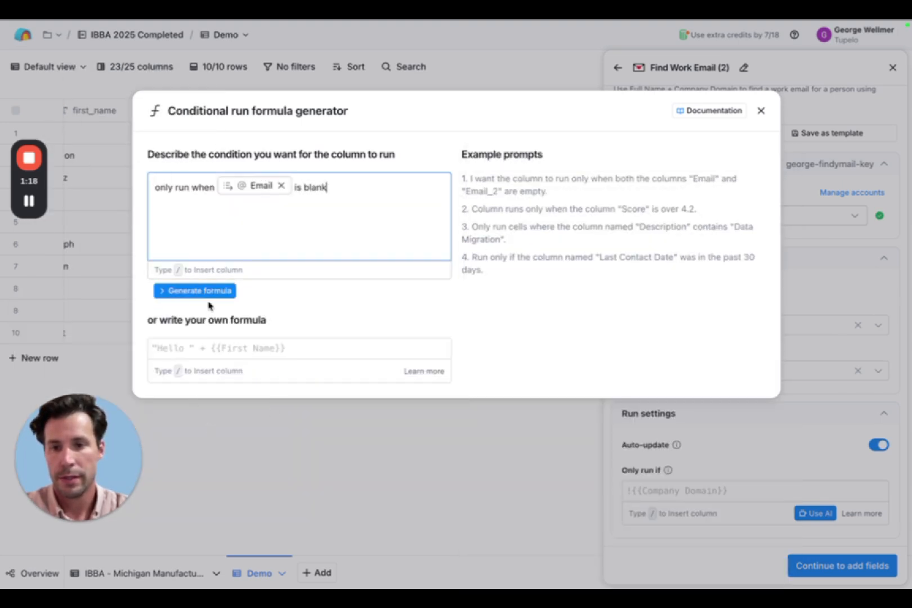
{"action": "left_click", "coordinate": [200, 291]}
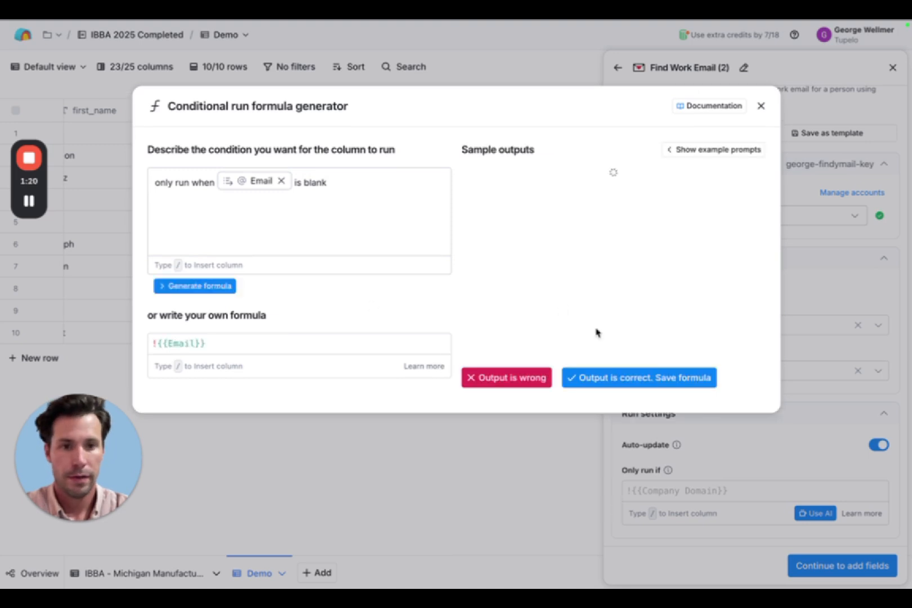
{"action": "left_click", "coordinate": [620, 383]}
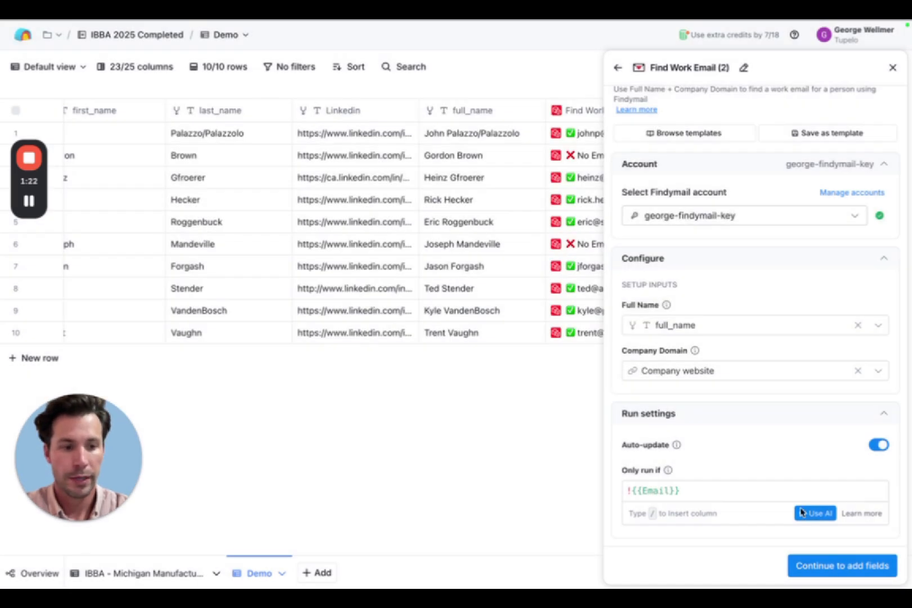
Keep Email as the Findymail output column, then save and run the enrichment.
{"action": "left_click", "coordinate": [849, 566]}
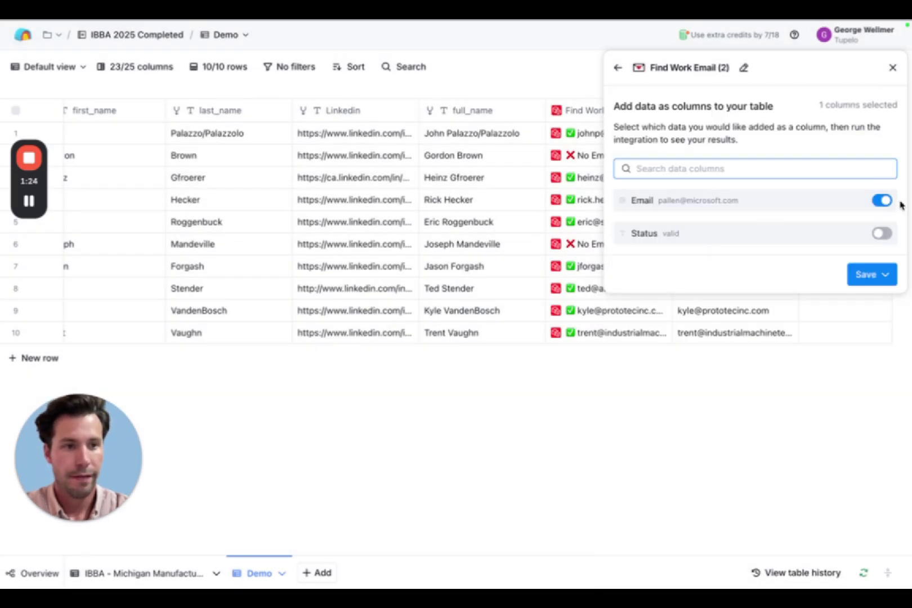
{"action": "left_click", "coordinate": [879, 276]}
{"action": "left_click", "coordinate": [841, 308]}
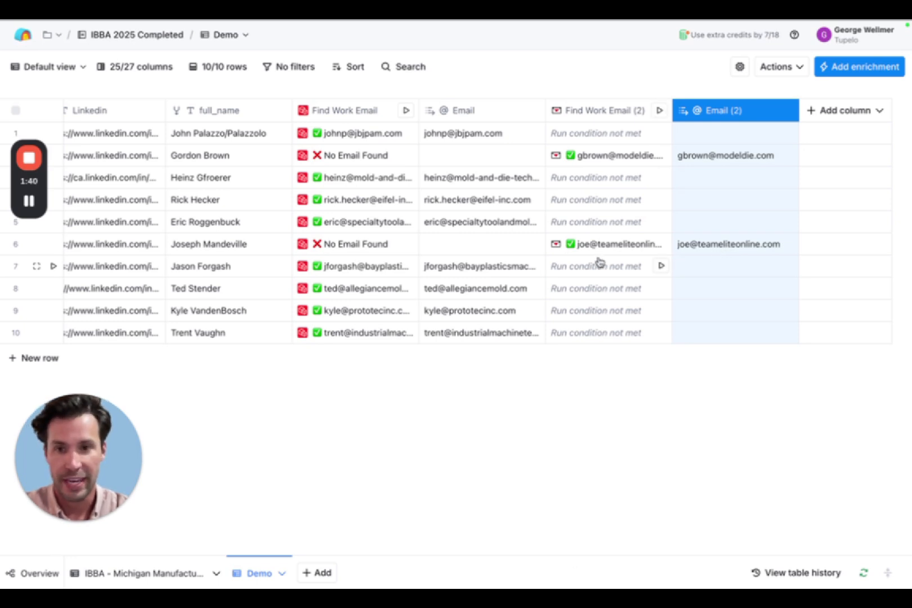
Review the table from the company details through the owner enrichments to the Prospeo and Findymail email columns.
{"action": "scroll", "coordinate": [598, 261], "scroll_direction": "left", "scroll_amount": 1}
{"action": "scroll", "coordinate": [265, 180], "scroll_direction": "left", "scroll_amount": 10}
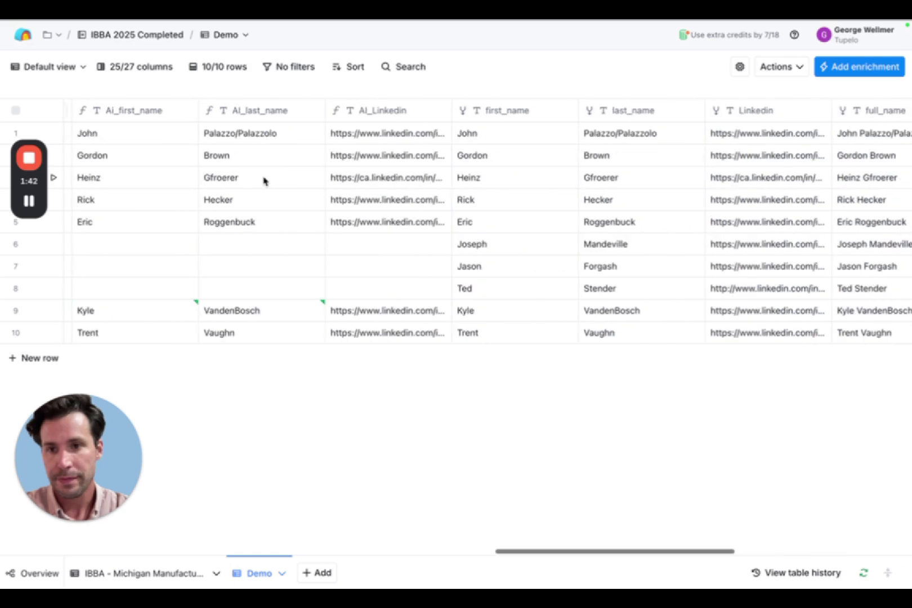
{"action": "scroll", "coordinate": [265, 180], "scroll_direction": "left", "scroll_amount": 10}
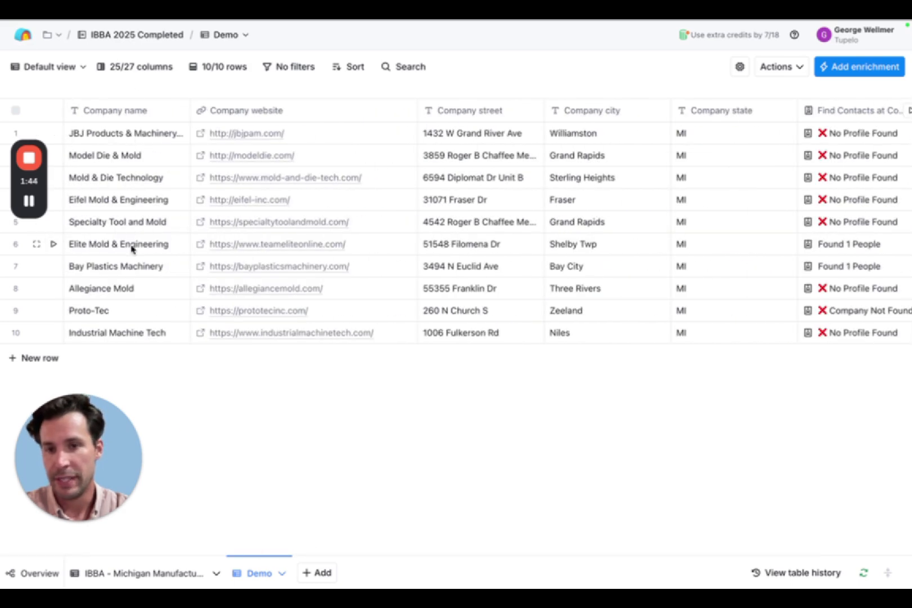
{"action": "scroll", "coordinate": [367, 306], "scroll_direction": "right", "scroll_amount": 3}
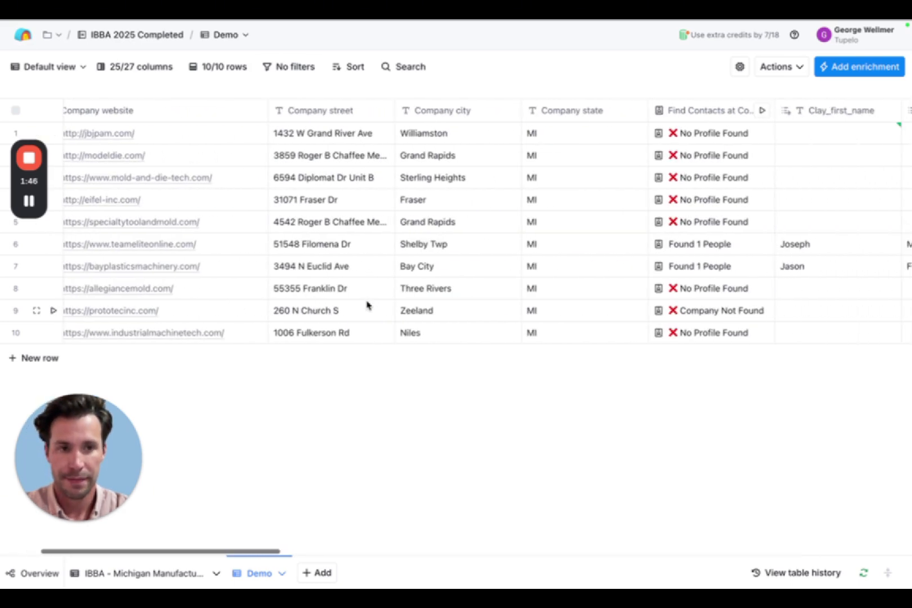
{"action": "scroll", "coordinate": [506, 269], "scroll_direction": "right", "scroll_amount": 10}
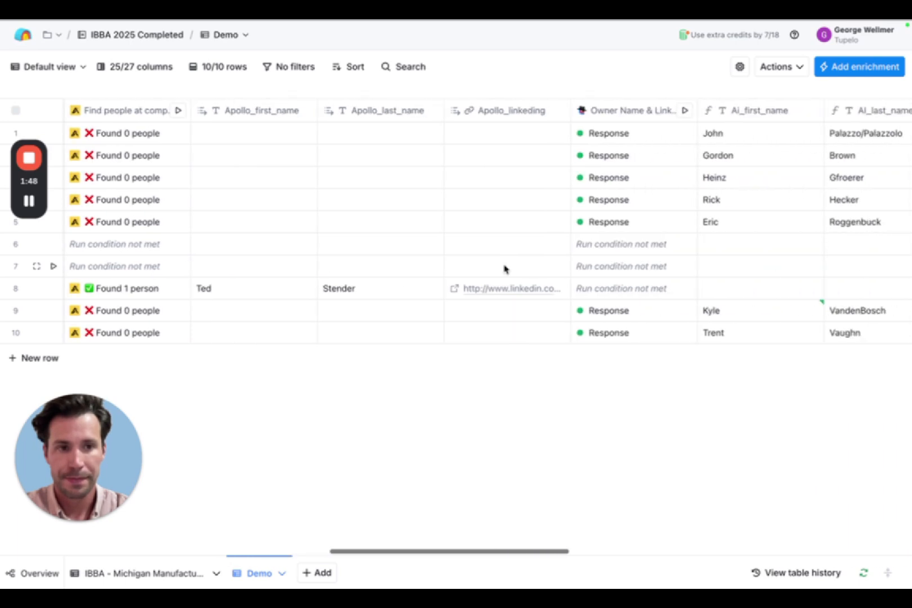
{"action": "scroll", "coordinate": [506, 268], "scroll_direction": "right", "scroll_amount": 15}
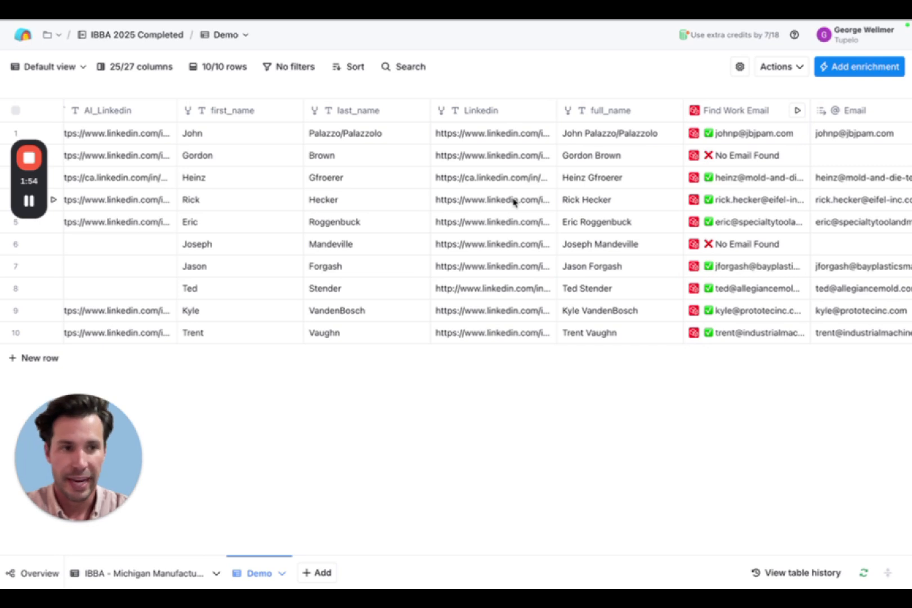
{"action": "scroll", "coordinate": [513, 202], "scroll_direction": "right", "scroll_amount": 10}
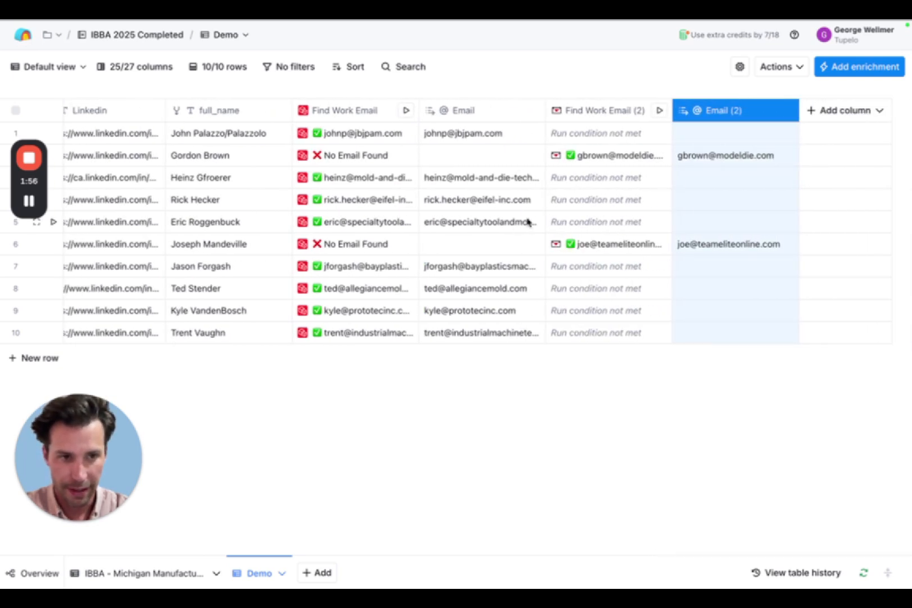